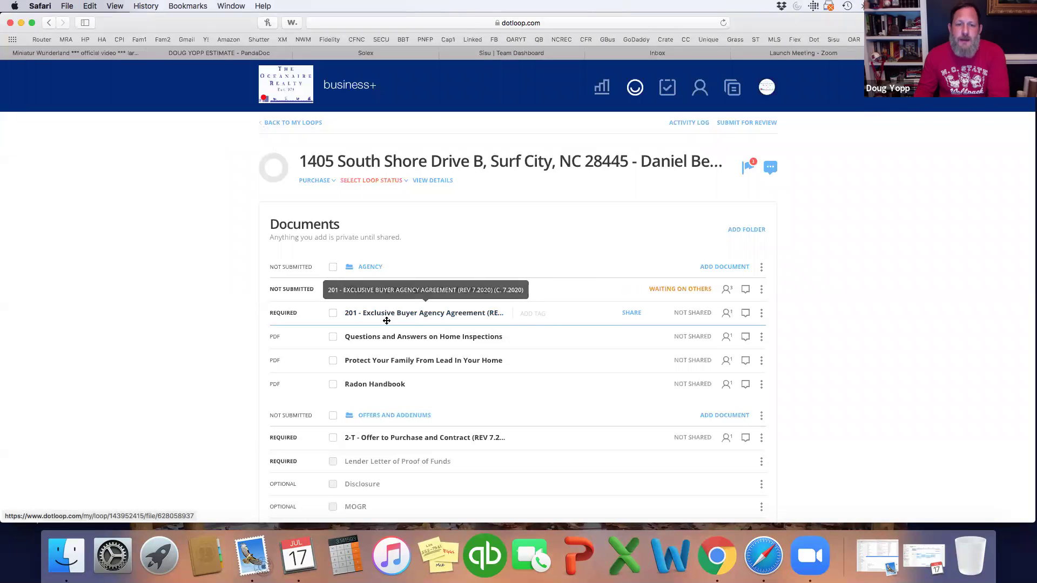
Step: Open the 201 Exclusive Buyer Agency Agreement and take the document over for editing
scroll(389, 320, down, 3)
scroll(386, 320, down, 15)
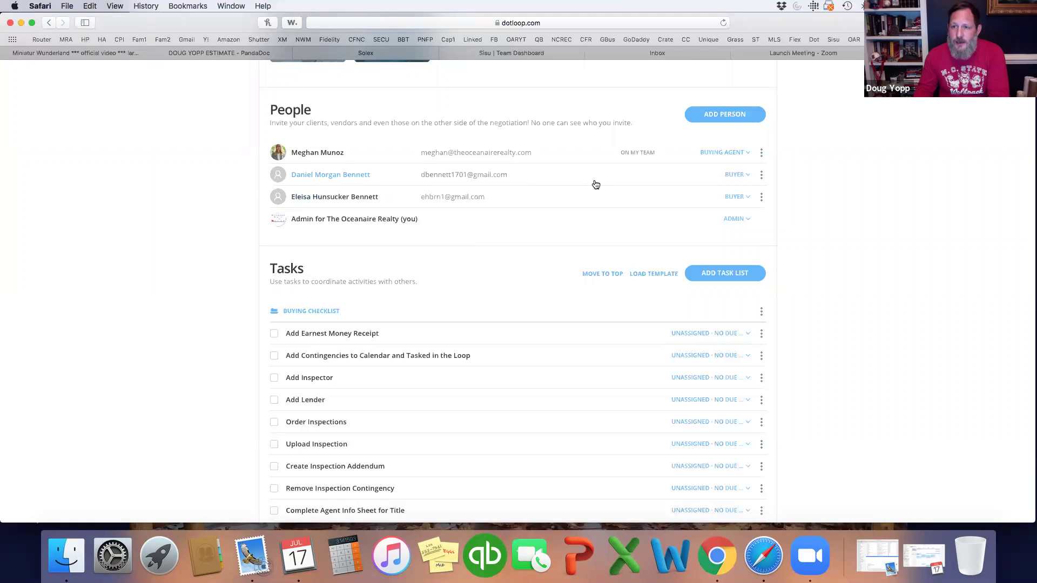
scroll(594, 184, up, 10)
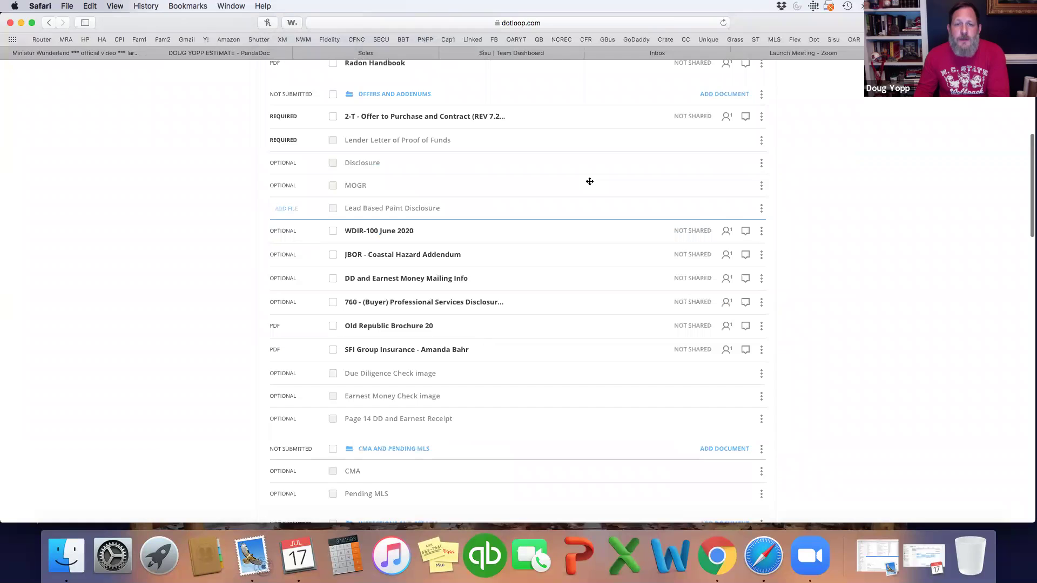
scroll(590, 182, up, 3)
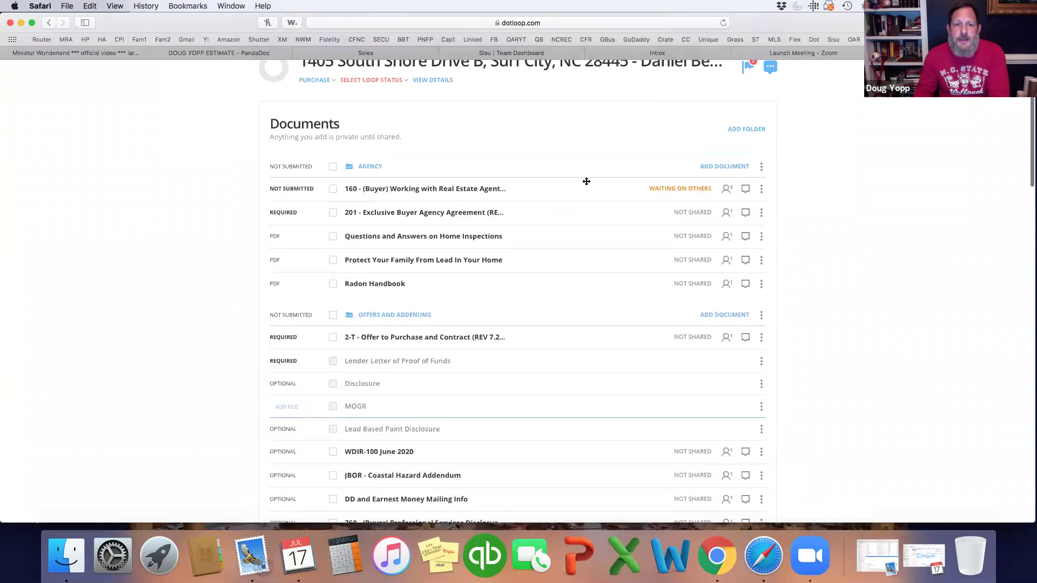
click(477, 216)
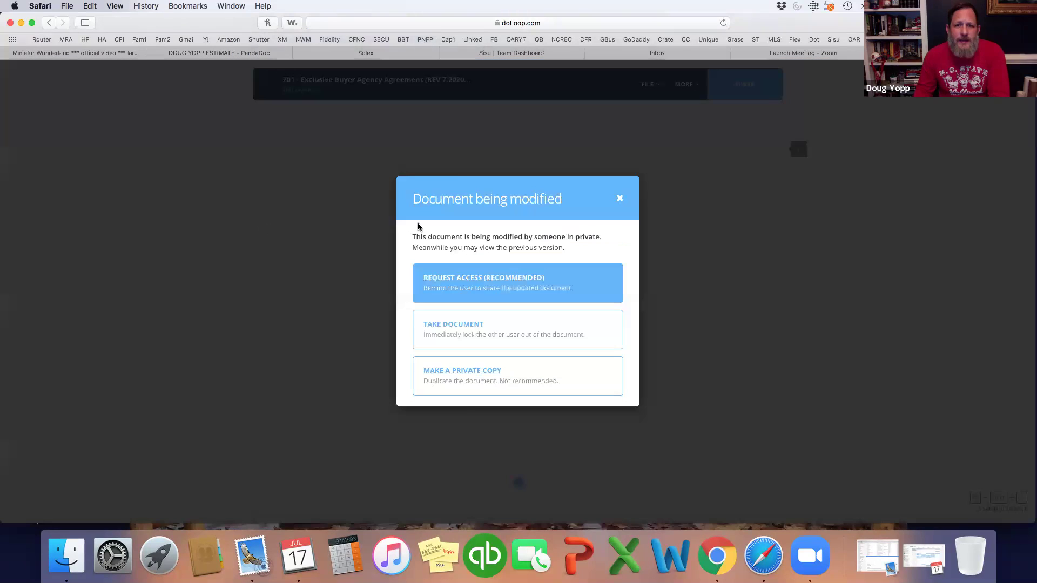
click(520, 322)
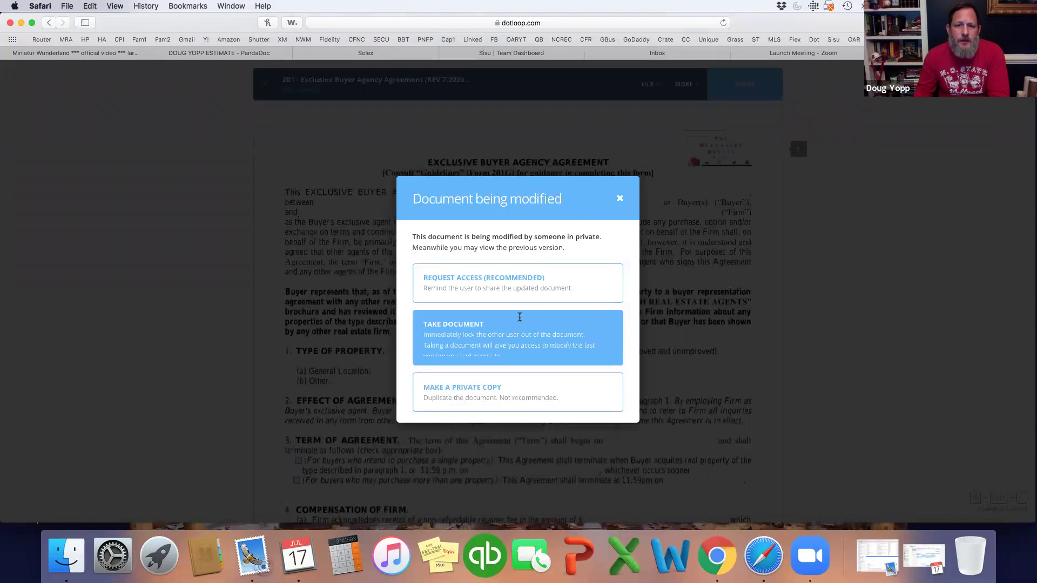
click(583, 365)
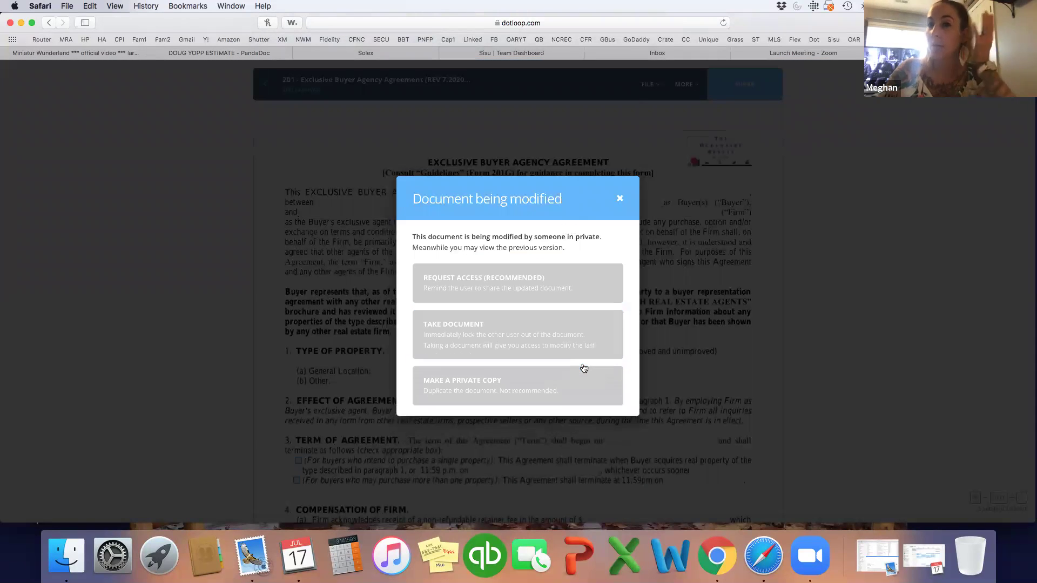
scroll(581, 363, down, 7)
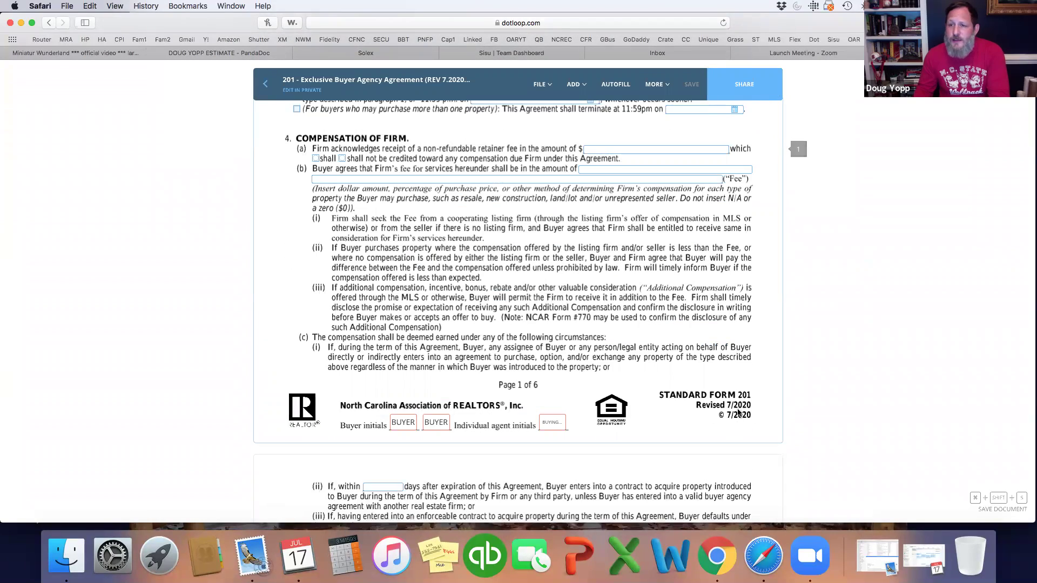
scroll(697, 400, up, 7)
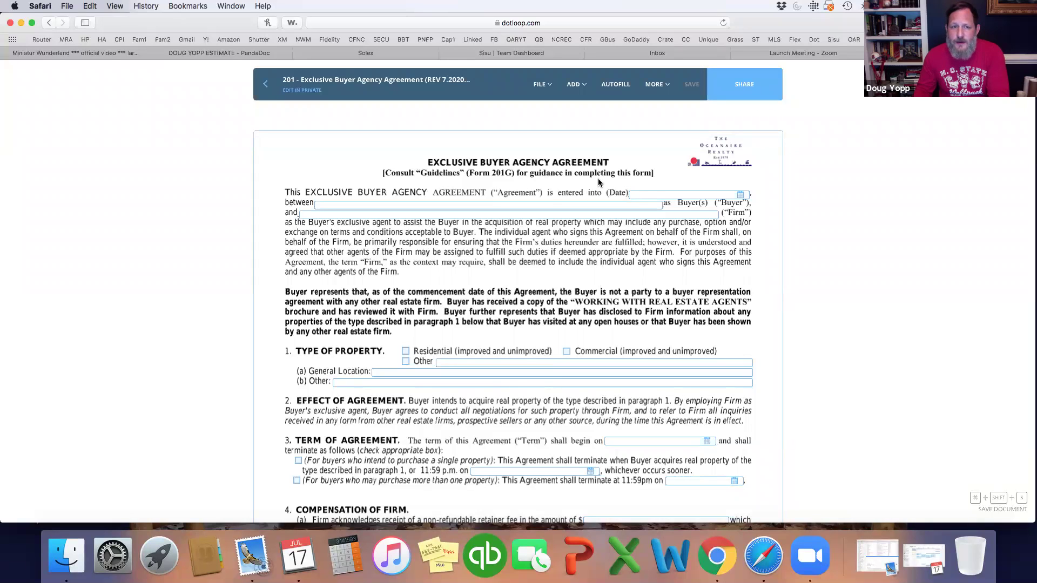
Step: Set the agreement date to 07/17/2020 and enter both buyers' full names in the Buyer field
click(653, 195)
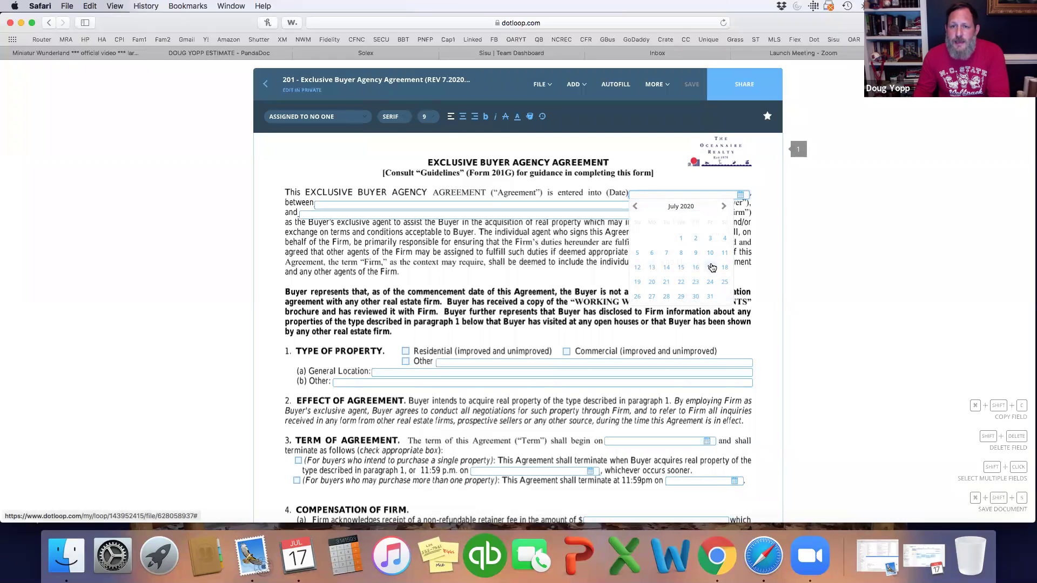
click(711, 267)
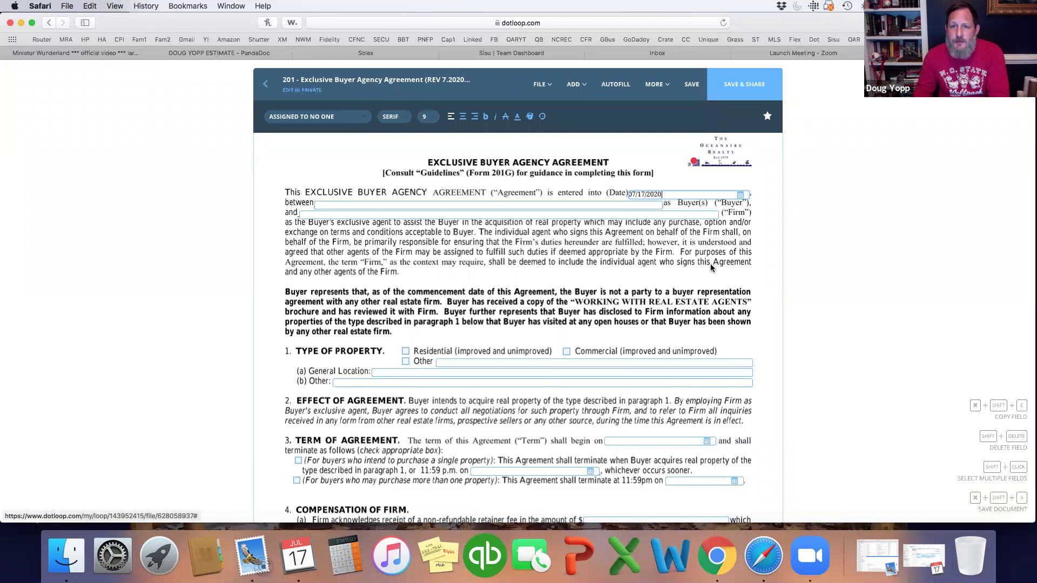
click(491, 203)
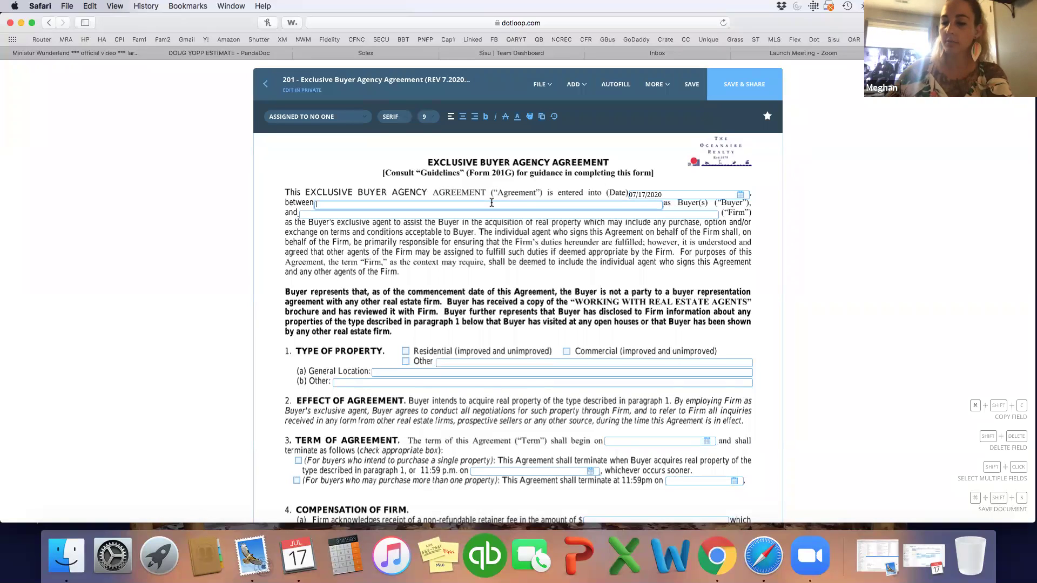
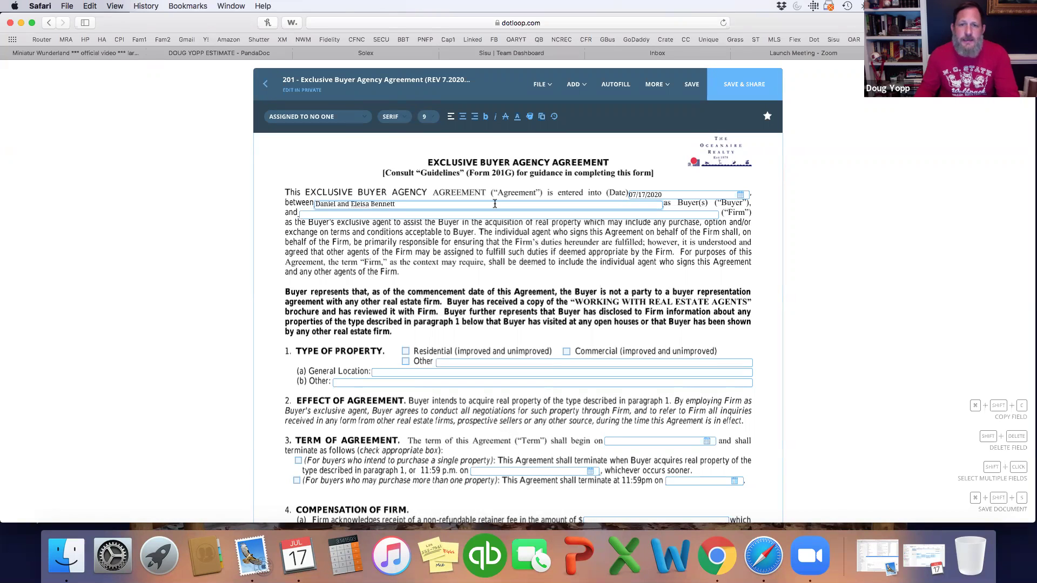
Step: Enter 'The Oceanaire Realty' as the firm name
click(473, 214)
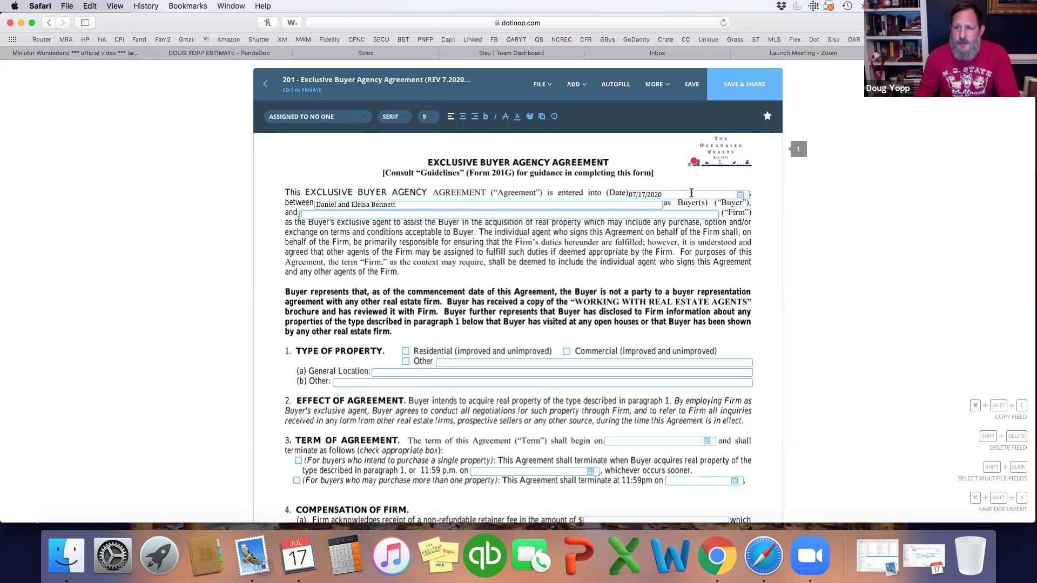
click(400, 205)
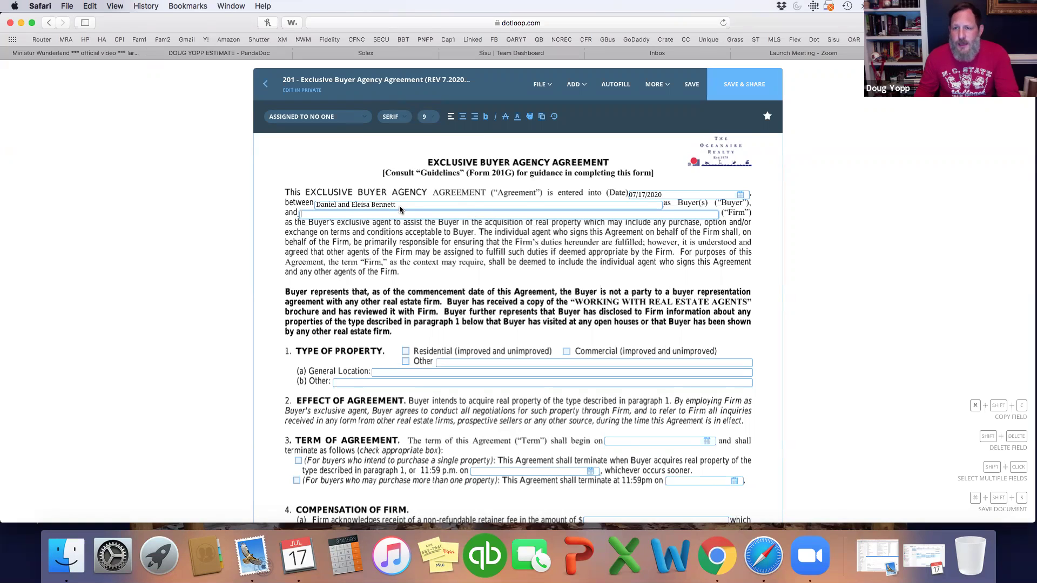
click(409, 216)
text(The Oc)
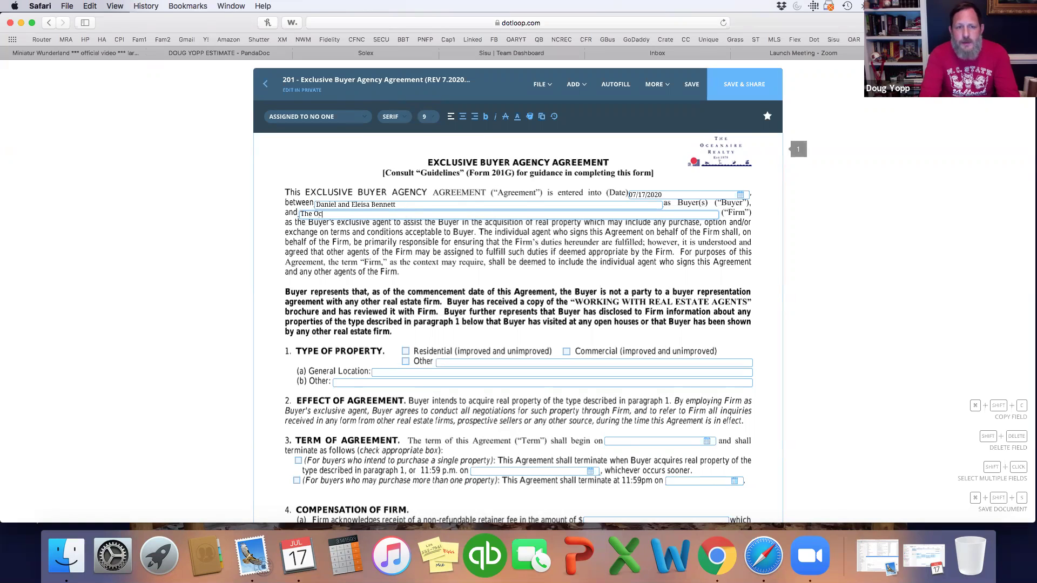
text(eanaire Realty)
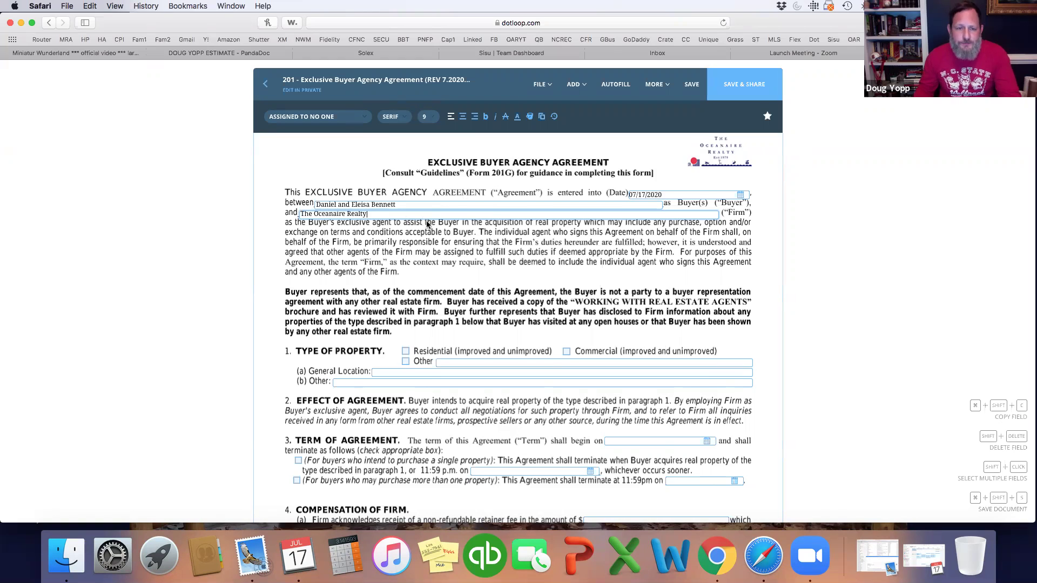
Step: Mark the property as Residential and set the general location to 'Regional and Triangle MLS Area'
scroll(426, 224, down, 4)
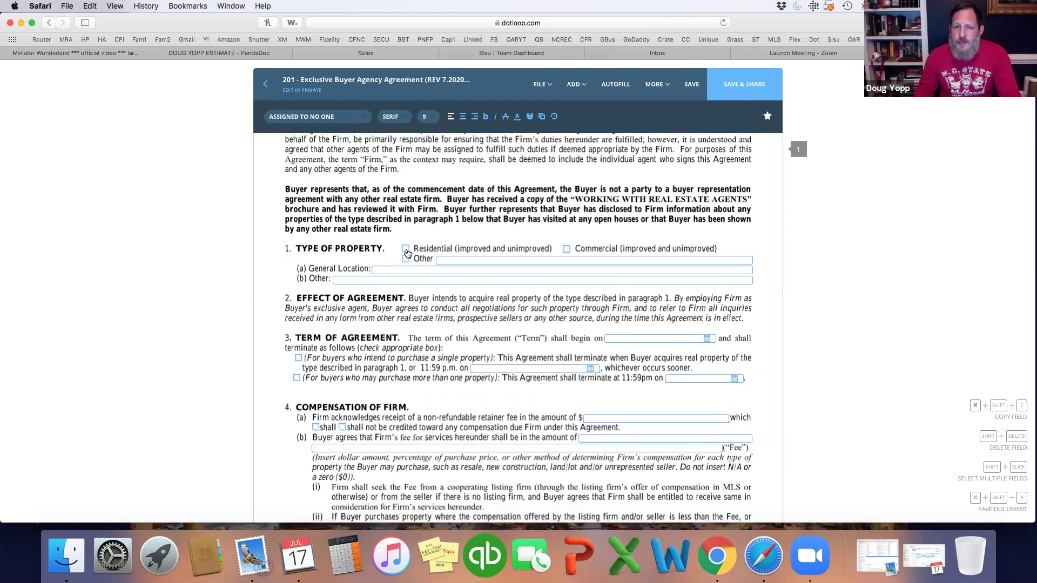
click(407, 253)
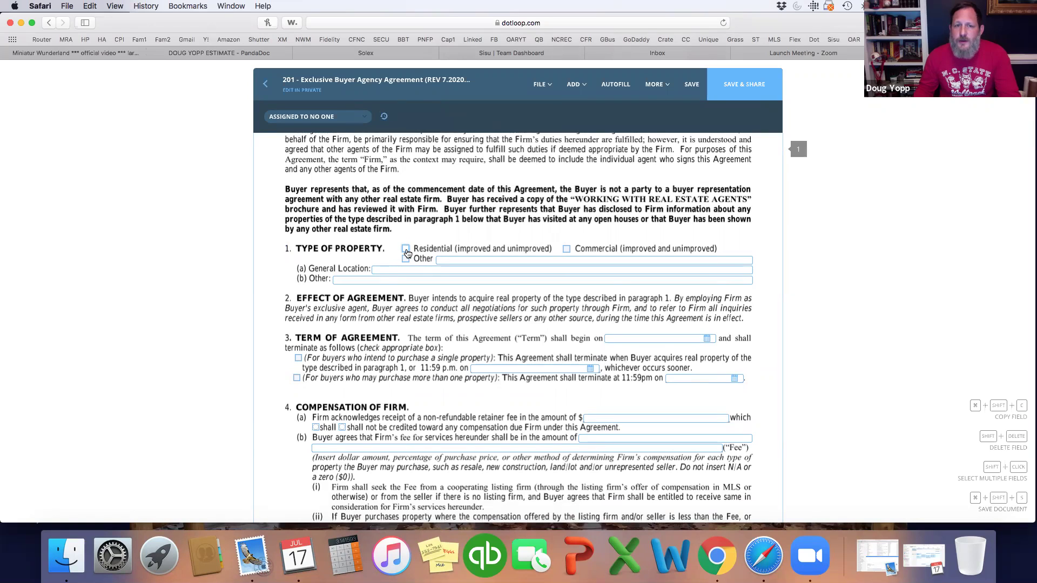
click(407, 253)
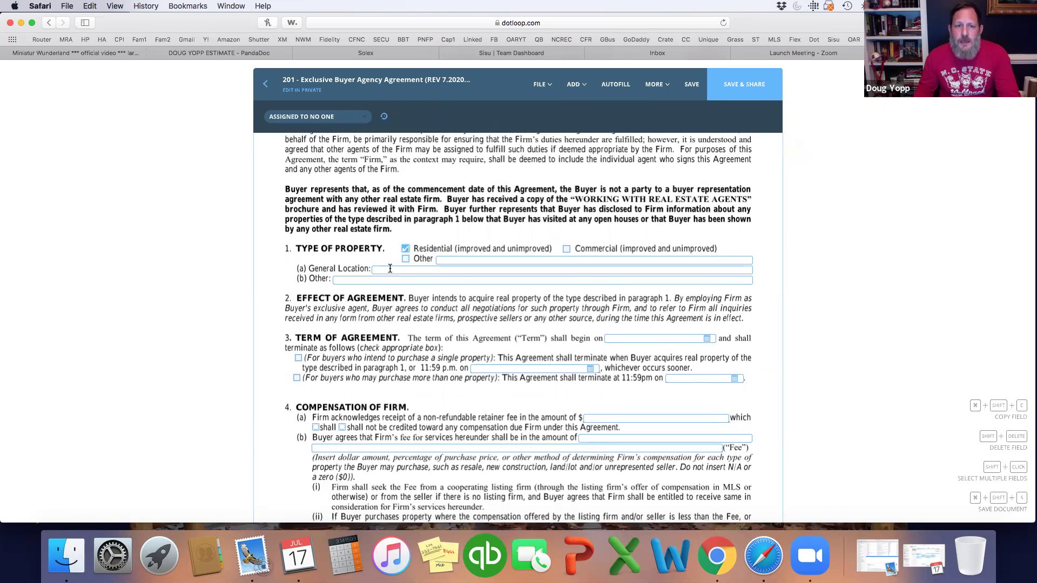
click(390, 269)
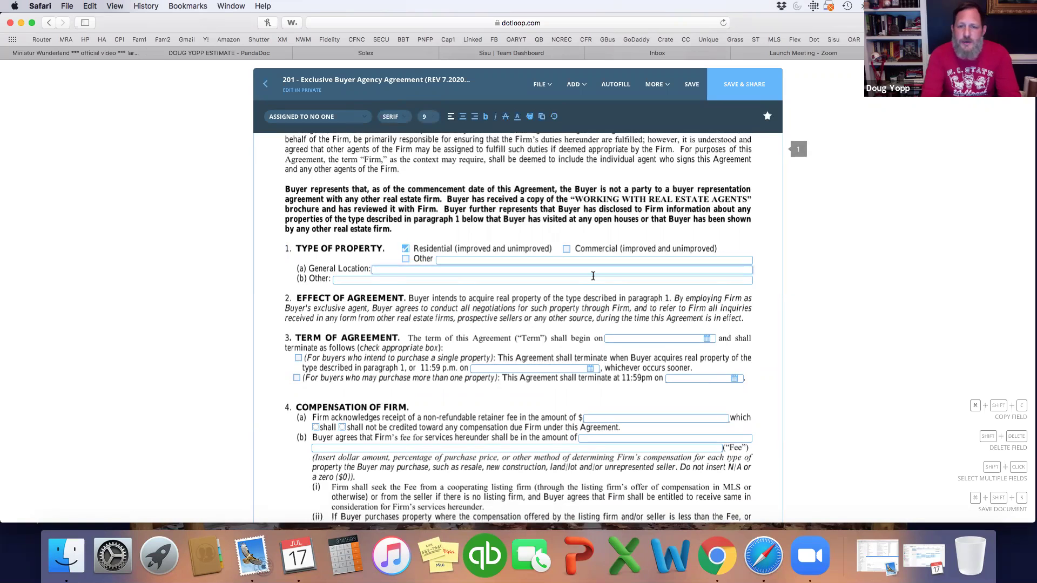
text(Regio)
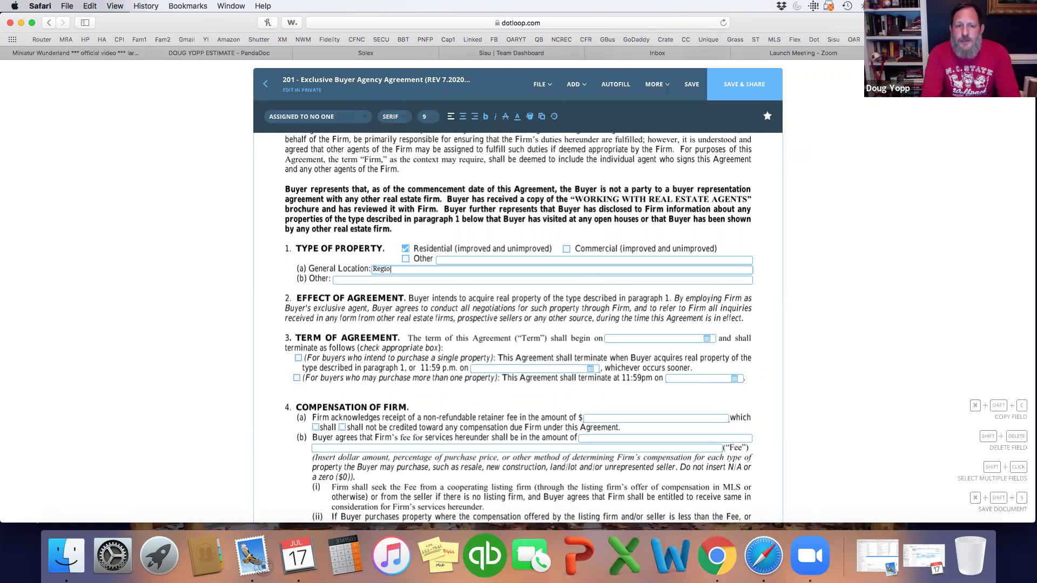
text(nal and Trian)
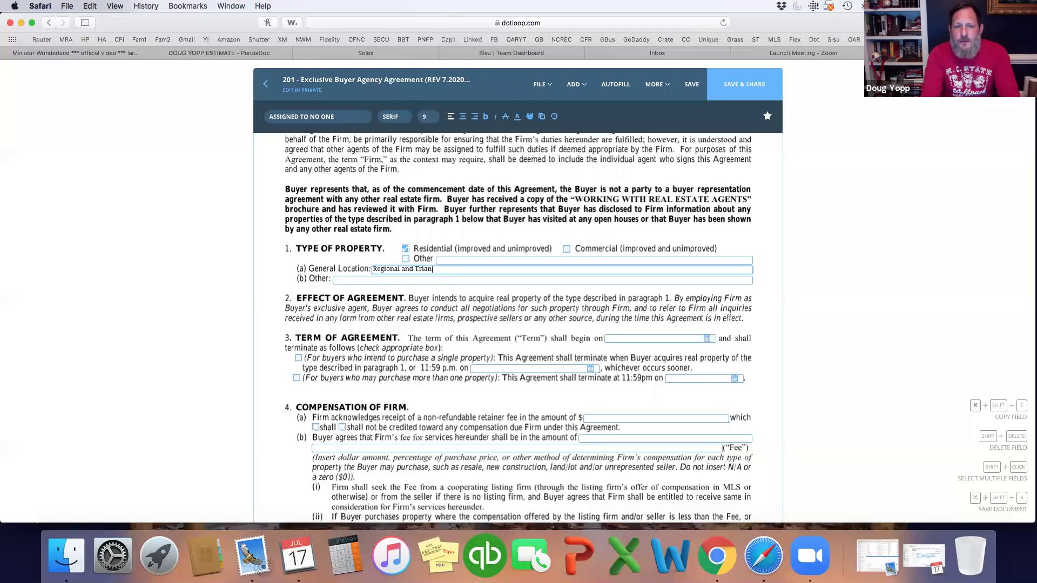
text(gle MLS Areas)
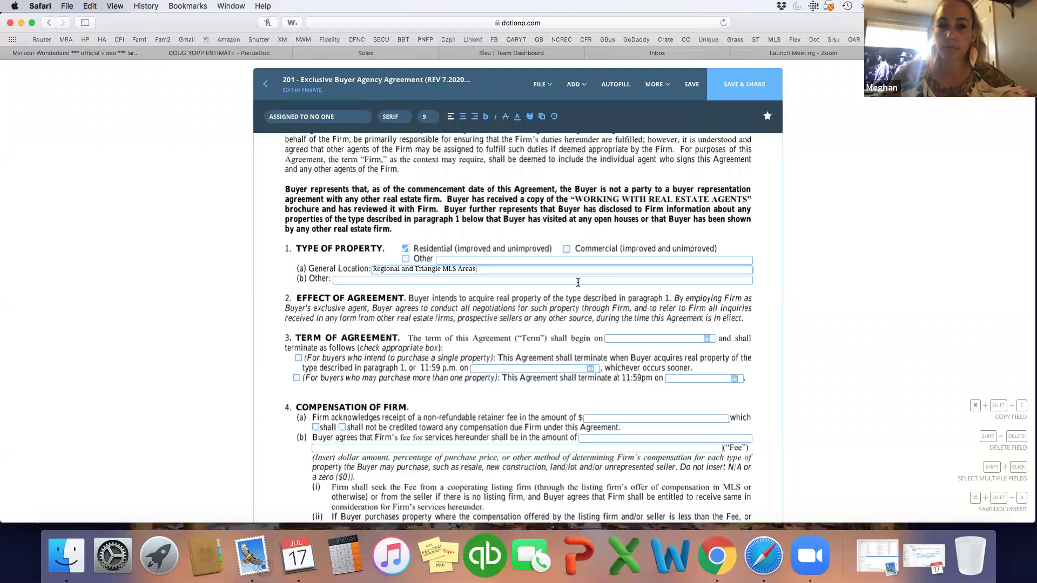
Step: Set the term start date to 07/17/2020
scroll(569, 283, down, 3)
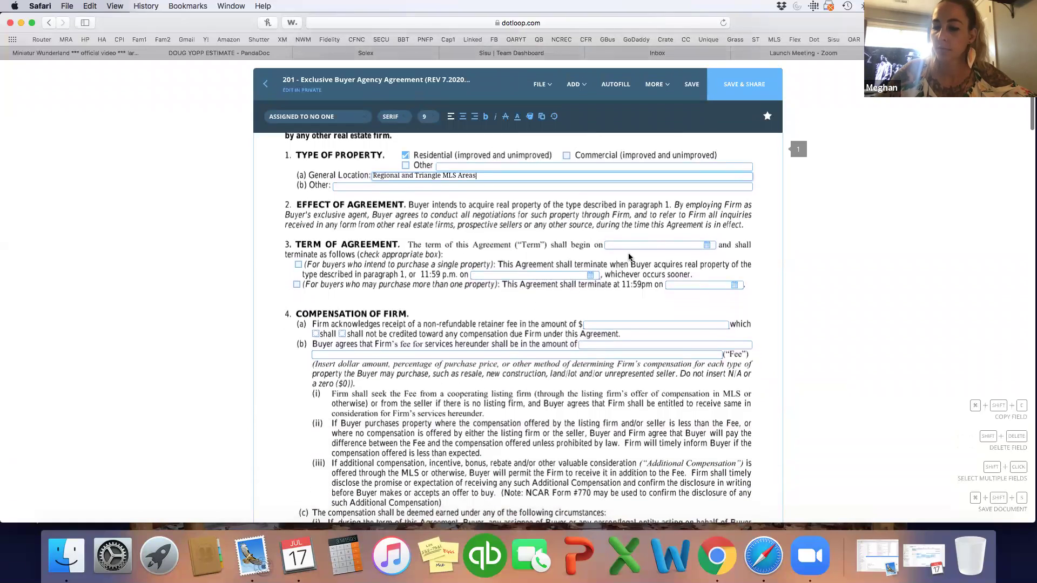
click(638, 245)
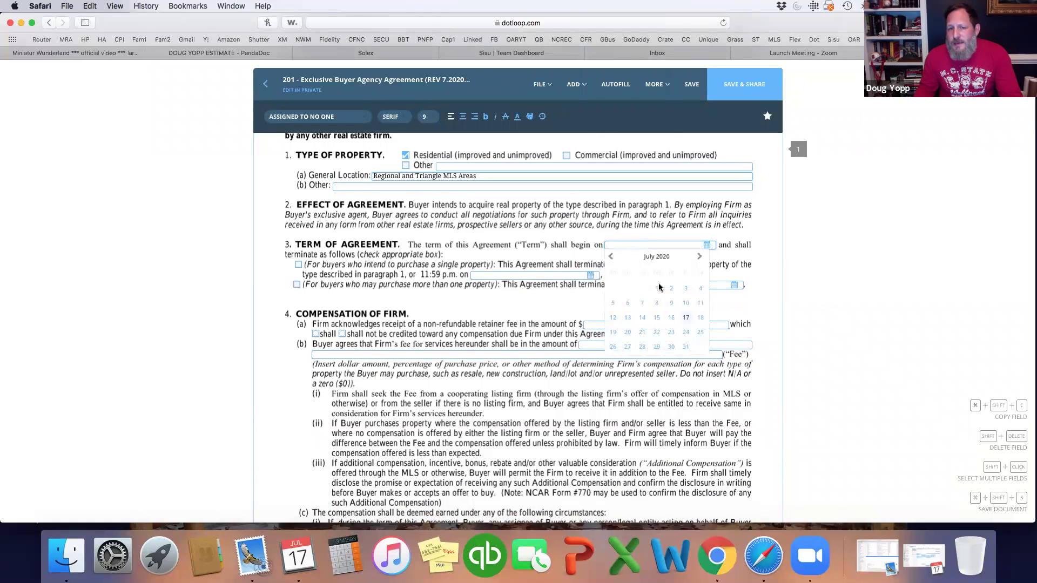
click(688, 320)
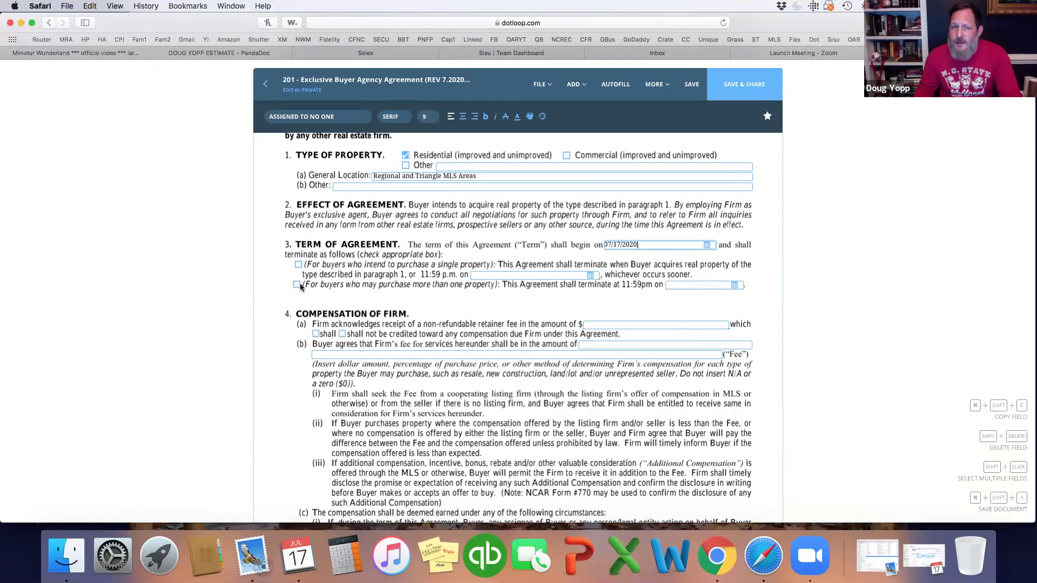
Step: Tick the 'For buyers who intend to purchase a single property' option in paragraph 3, Term of Agreement
scroll(299, 282, up, 1)
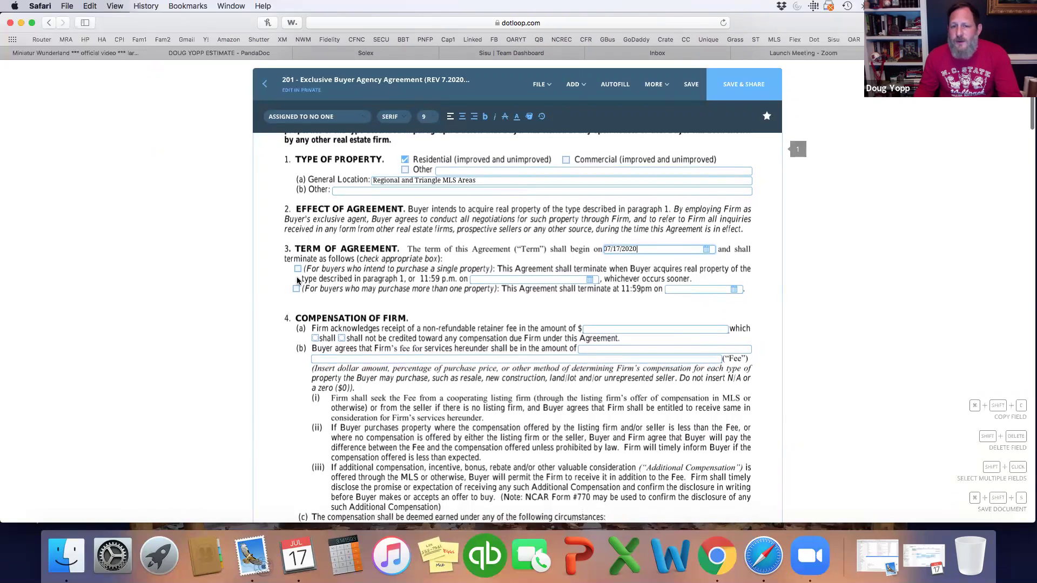
scroll(296, 378, up, 5)
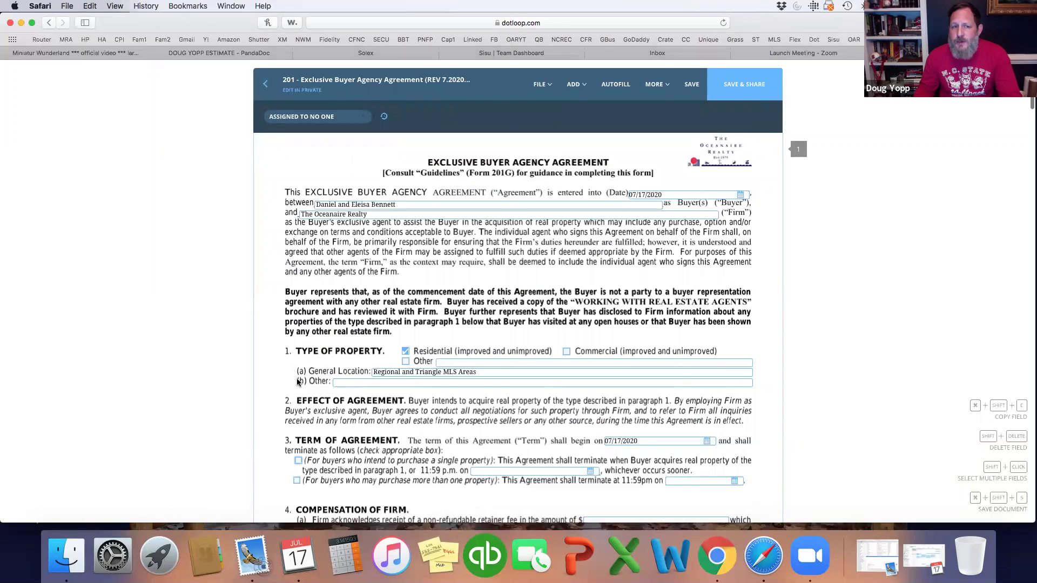
scroll(294, 408, down, 2)
click(299, 416)
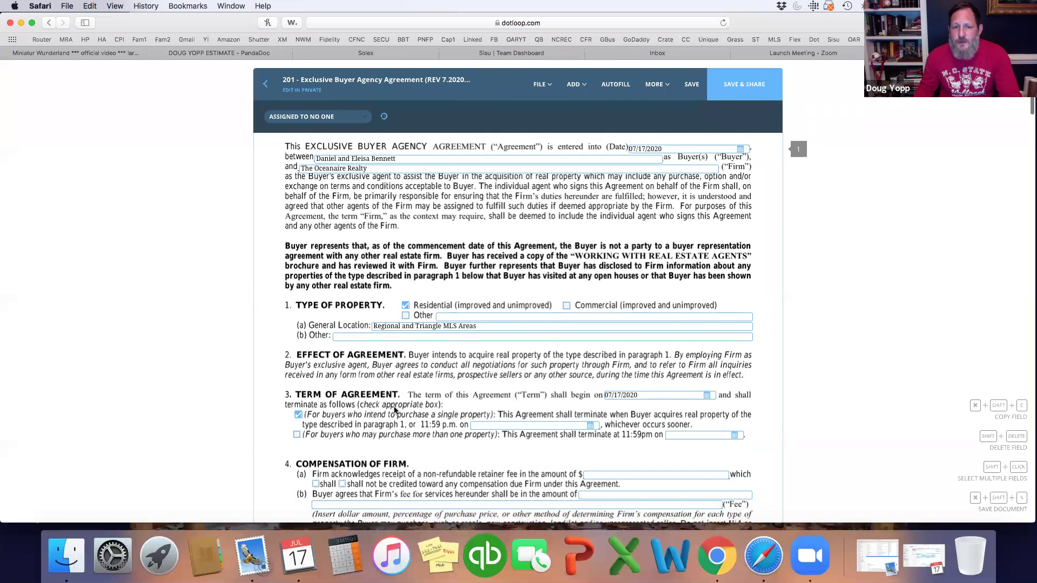
scroll(394, 412, down, 2)
scroll(445, 386, down, 1)
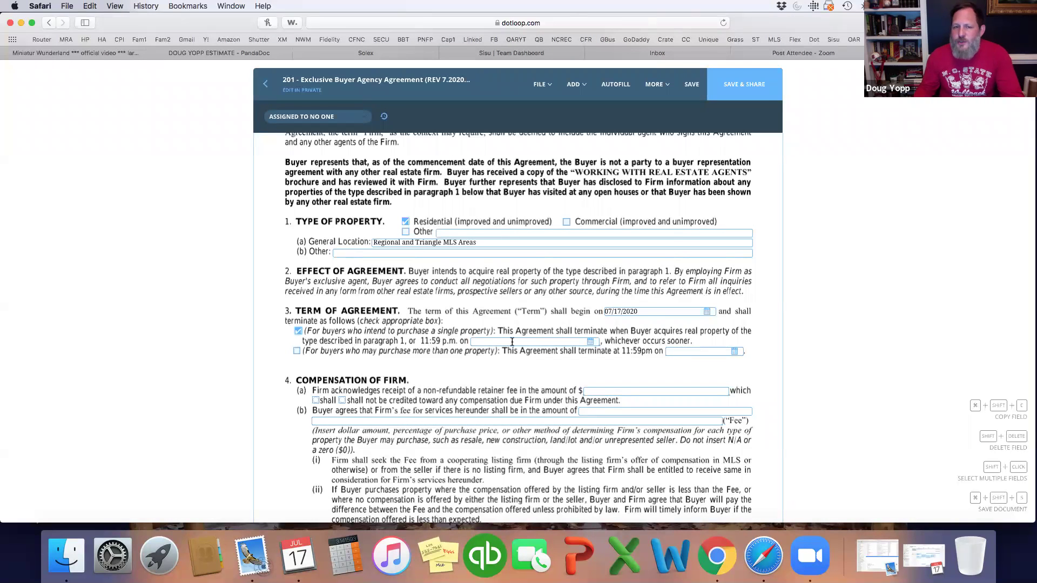
Step: Set the single-property termination date to October 17, 2020 (10/17/2020)
click(590, 342)
click(566, 353)
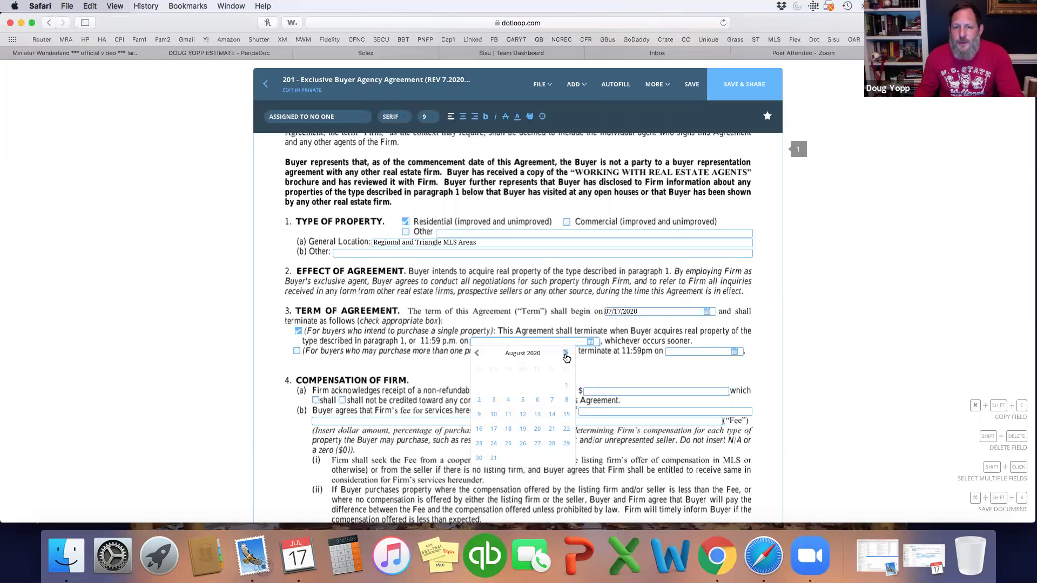
click(565, 353)
click(565, 353)
click(565, 414)
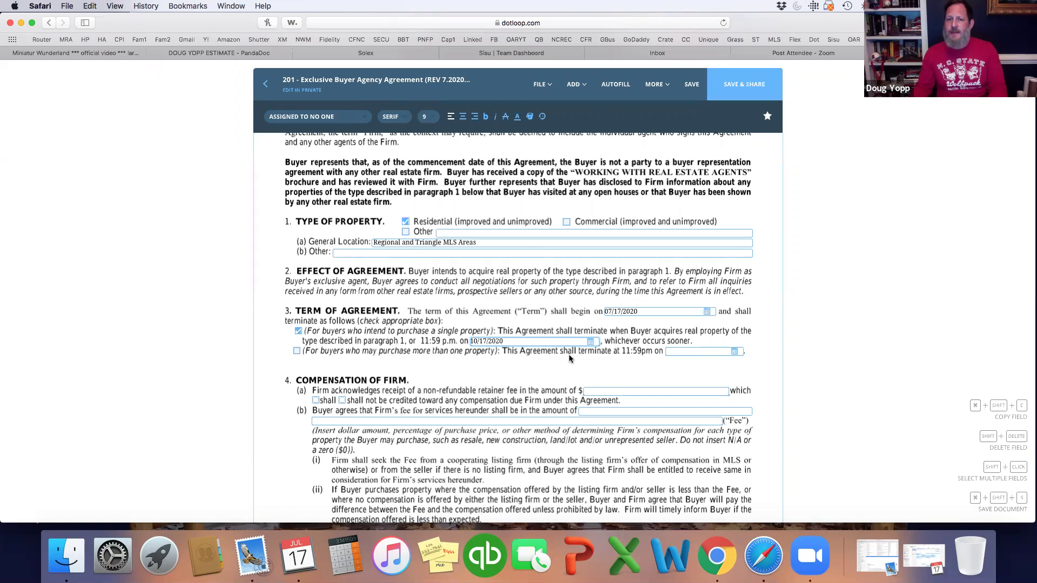
Step: Enter n/a as the retainer fee and 2.4-3% as the Firm's fee in 4(b)
scroll(569, 354, down, 3)
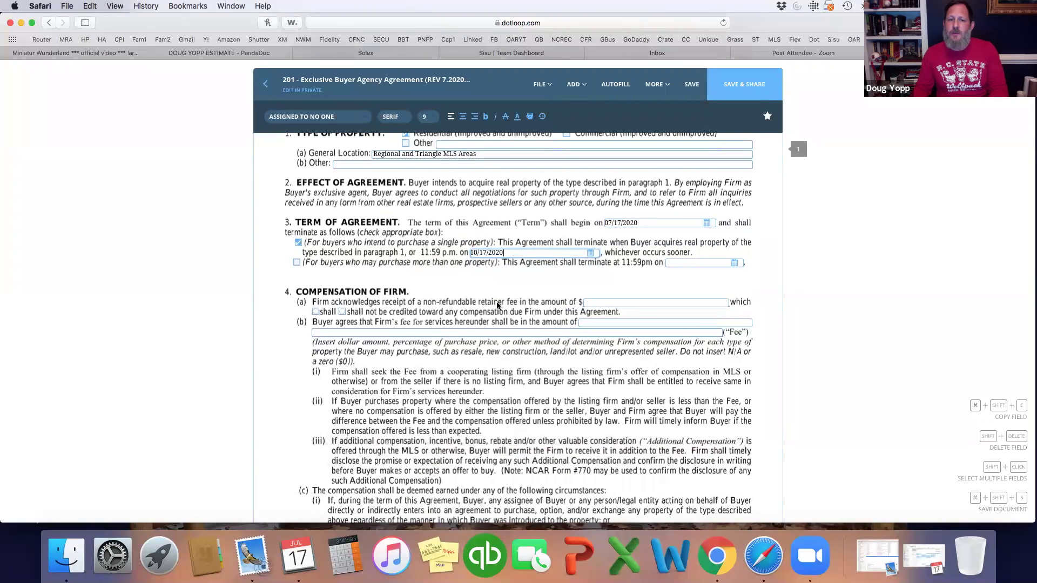
scroll(601, 305, up, 7)
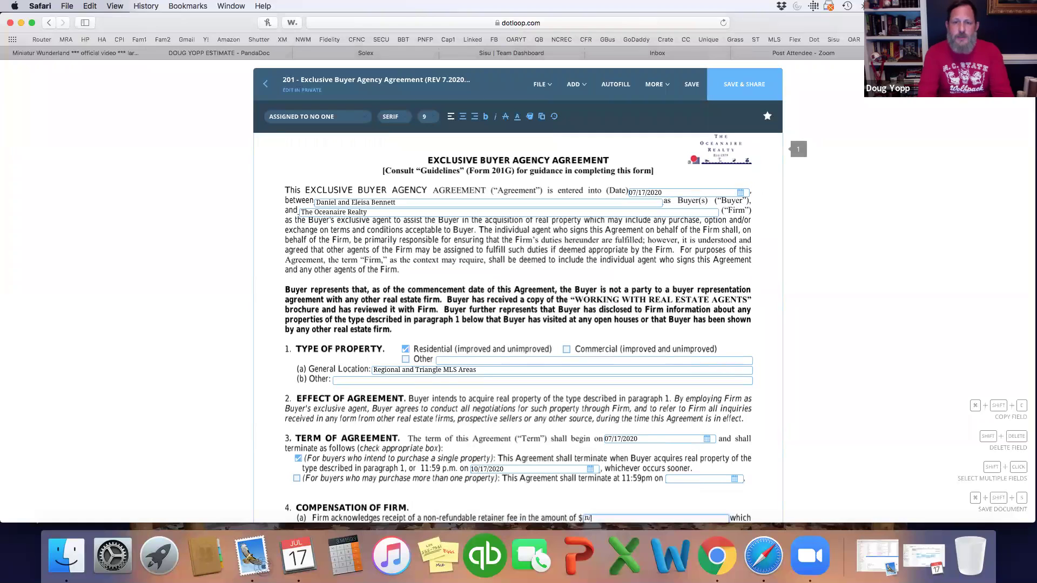
scroll(576, 309, down, 5)
text(a)
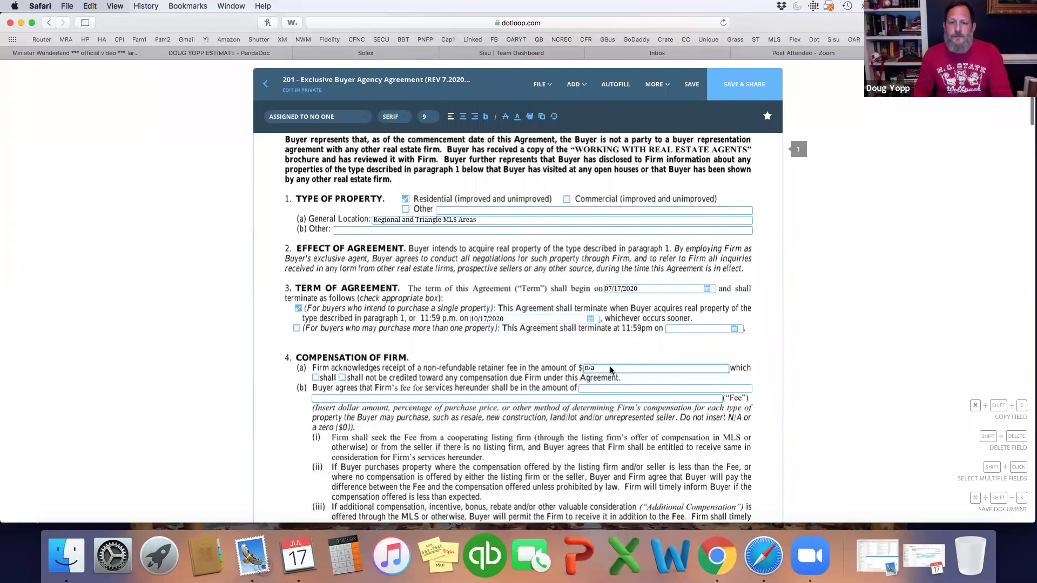
scroll(611, 370, down, 4)
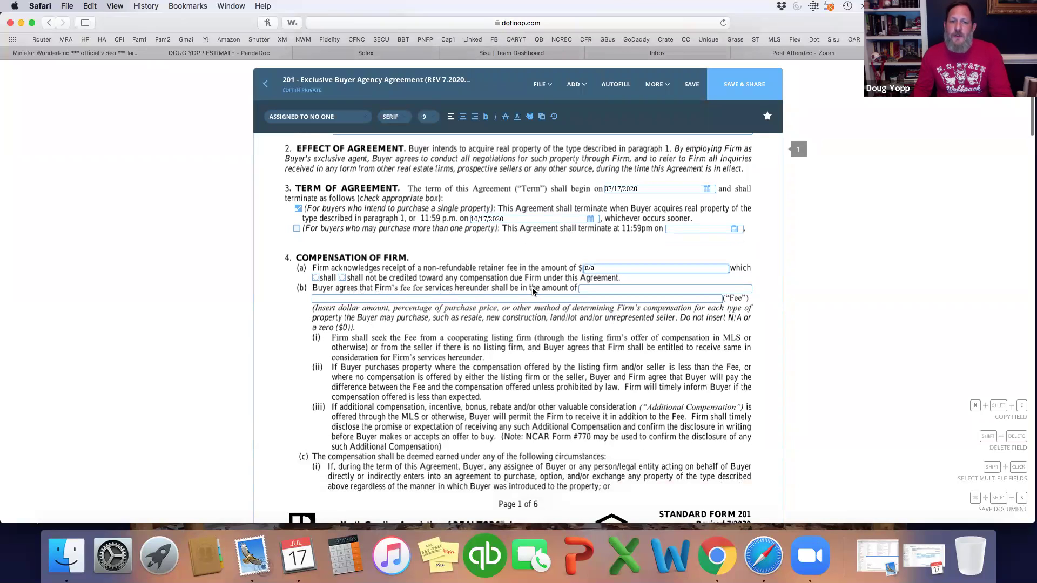
click(589, 288)
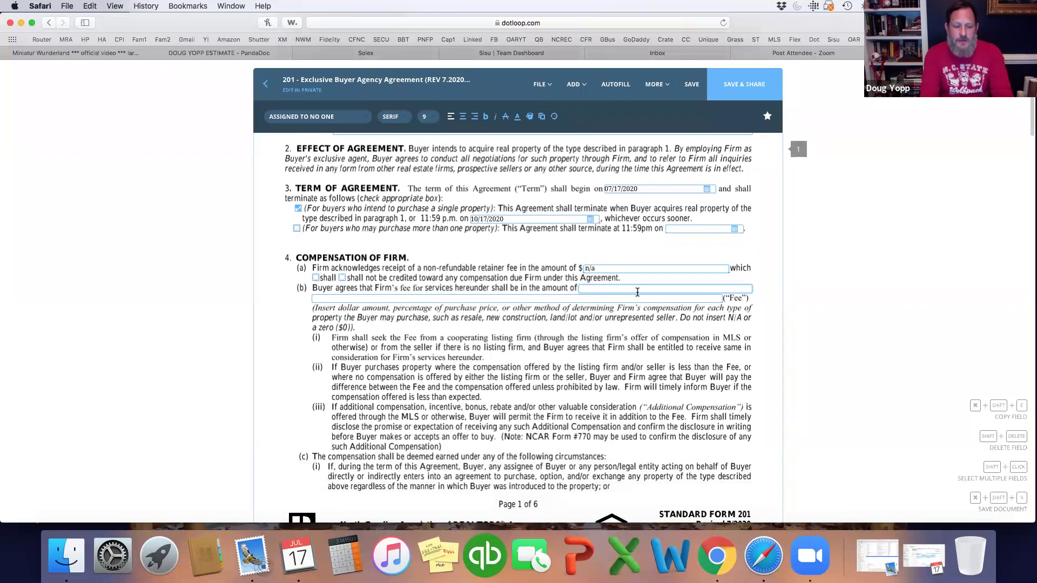
text(2)
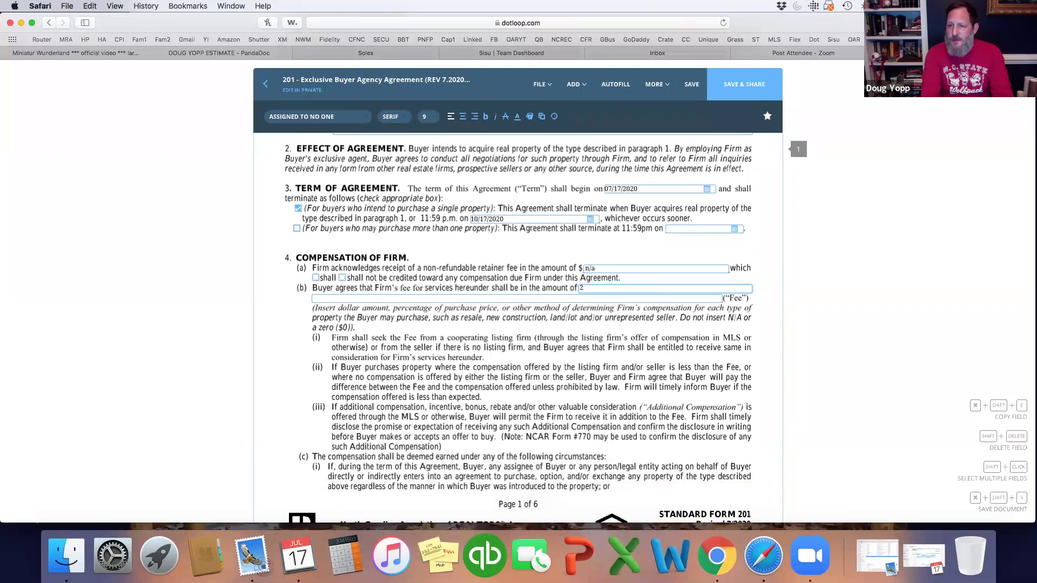
text(.4-3%)
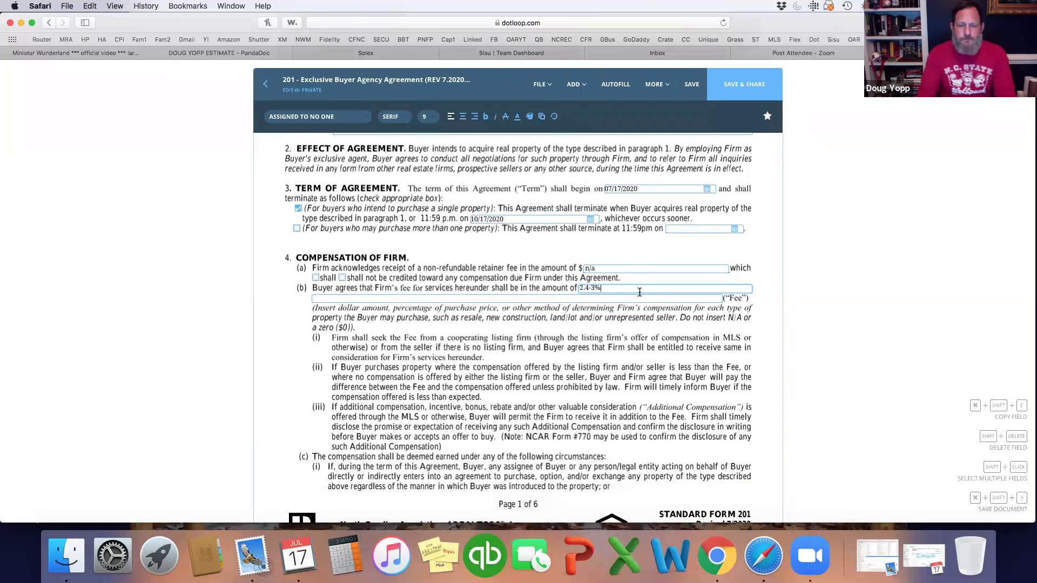
scroll(641, 306, down, 5)
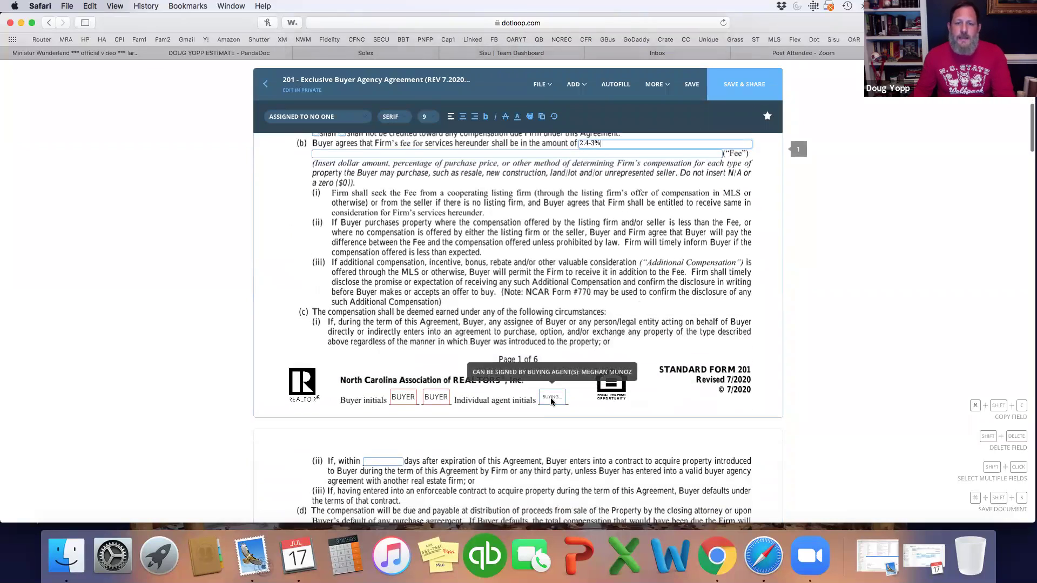
Step: Assign page 1's agent initials to the buying agent and each buyer initials box to a different buyer
click(552, 399)
click(313, 117)
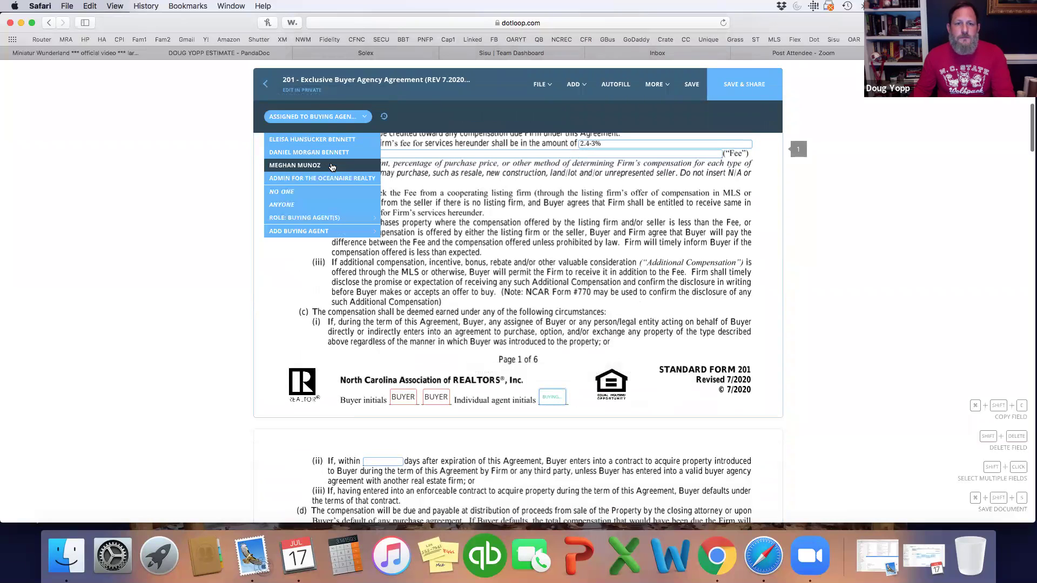
click(331, 165)
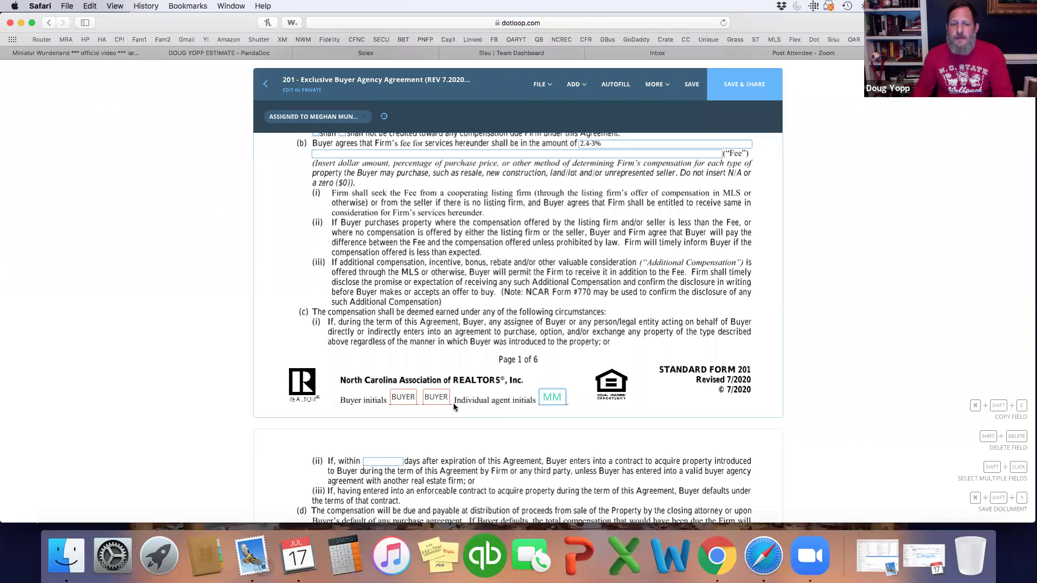
click(401, 398)
click(297, 121)
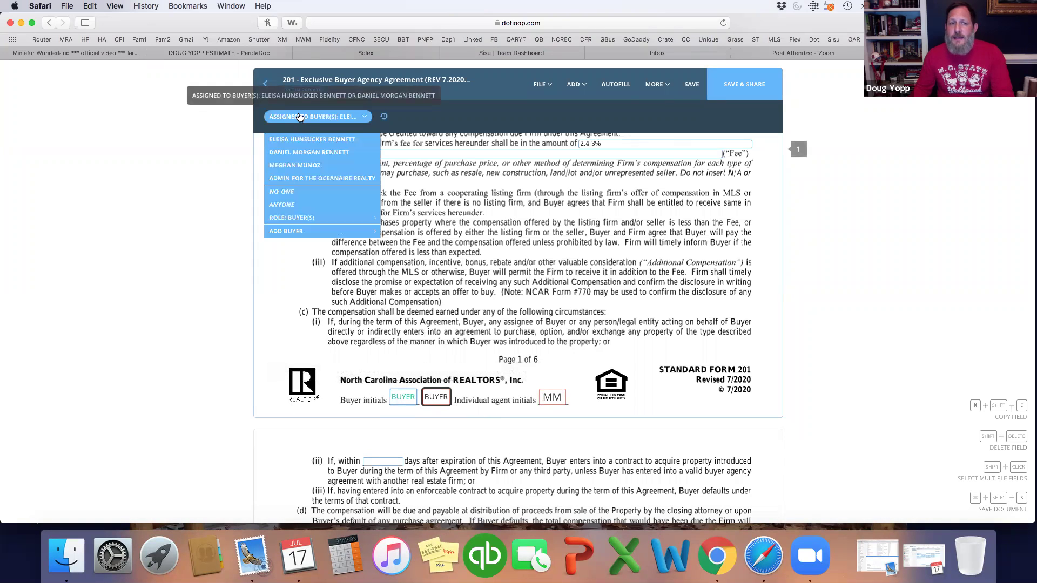
click(300, 143)
click(403, 398)
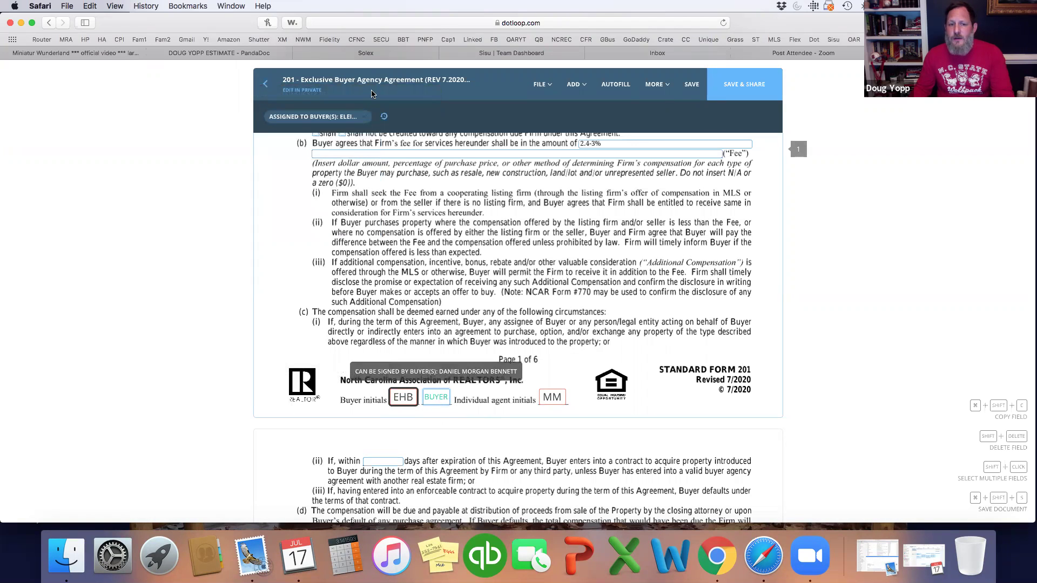
click(357, 117)
click(349, 153)
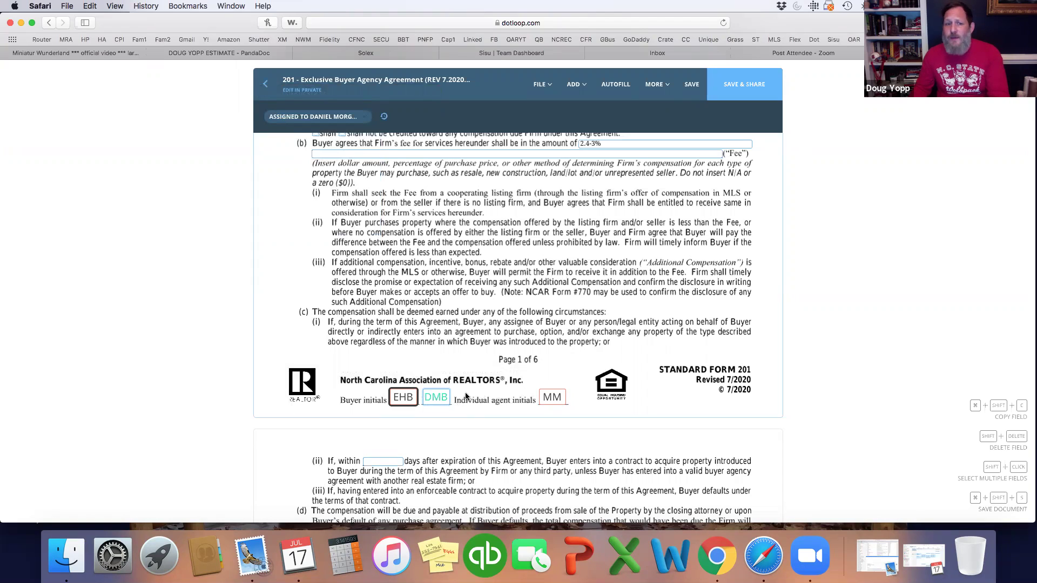
click(341, 118)
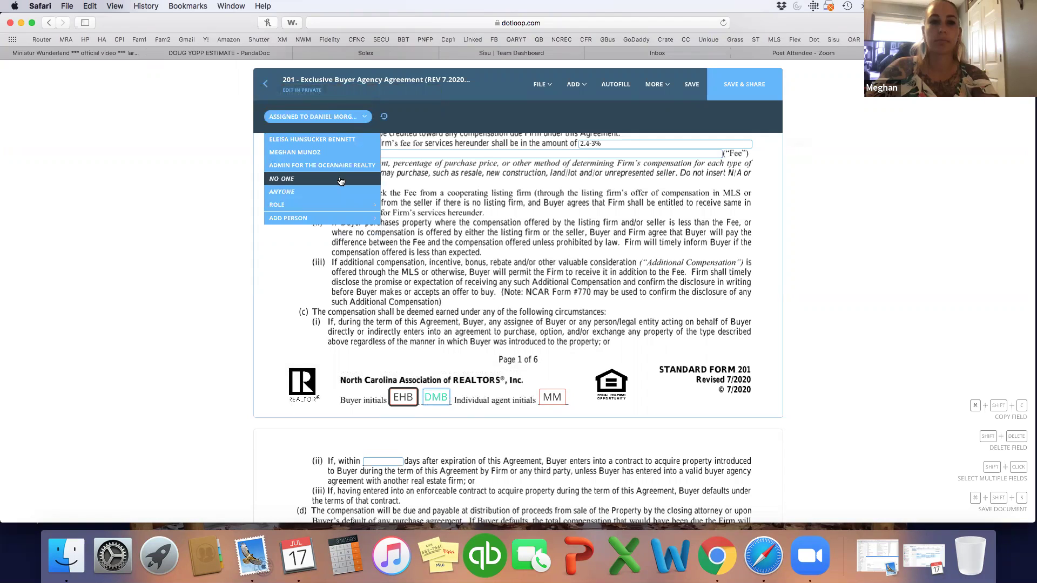
click(424, 209)
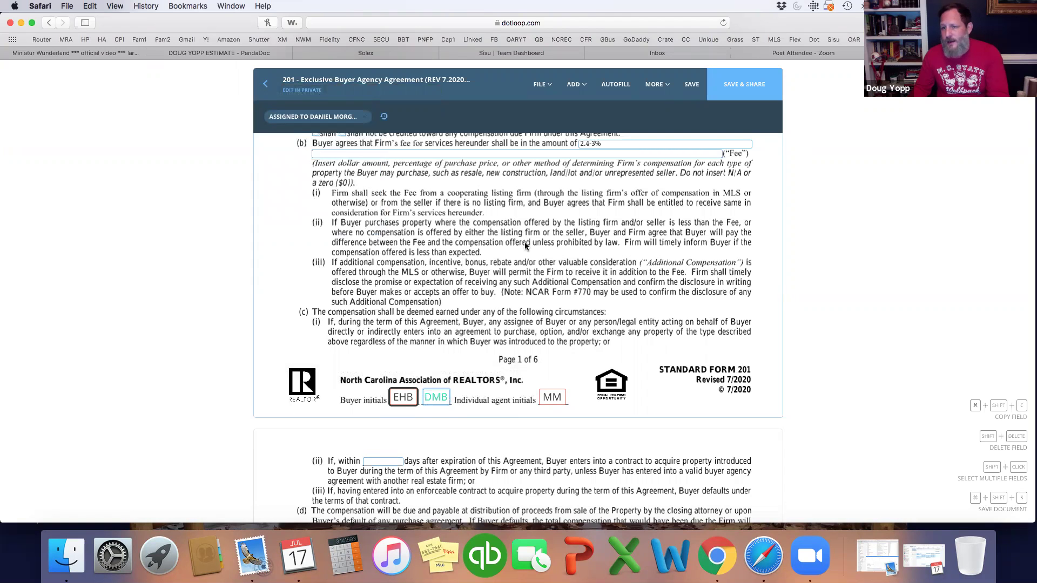
Step: Enter 90 as the number of post-expiration days in clause 4(c)(ii) on page 2
scroll(524, 242, down, 2)
scroll(525, 246, down, 8)
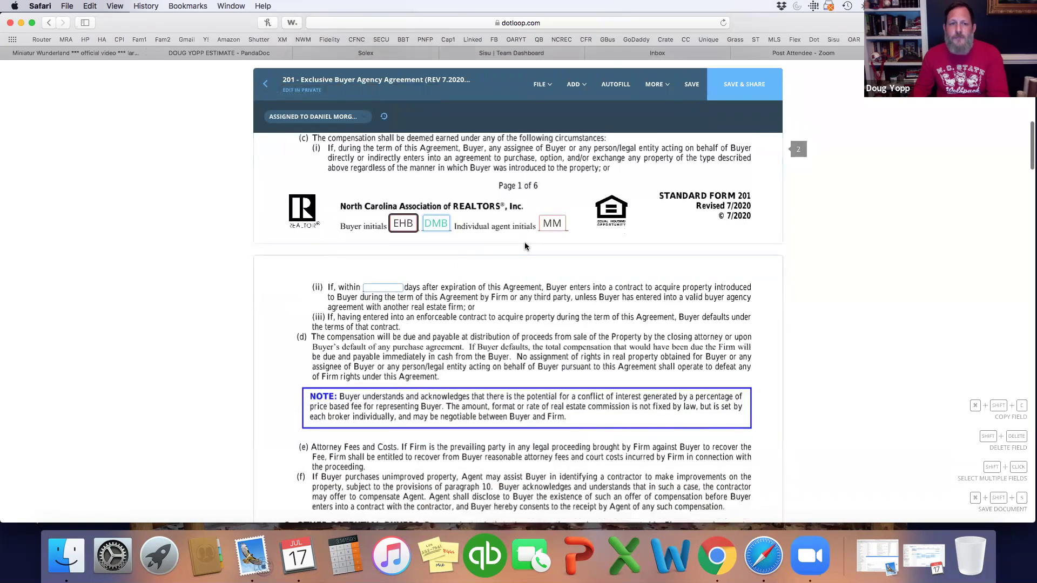
scroll(385, 265, down, 2)
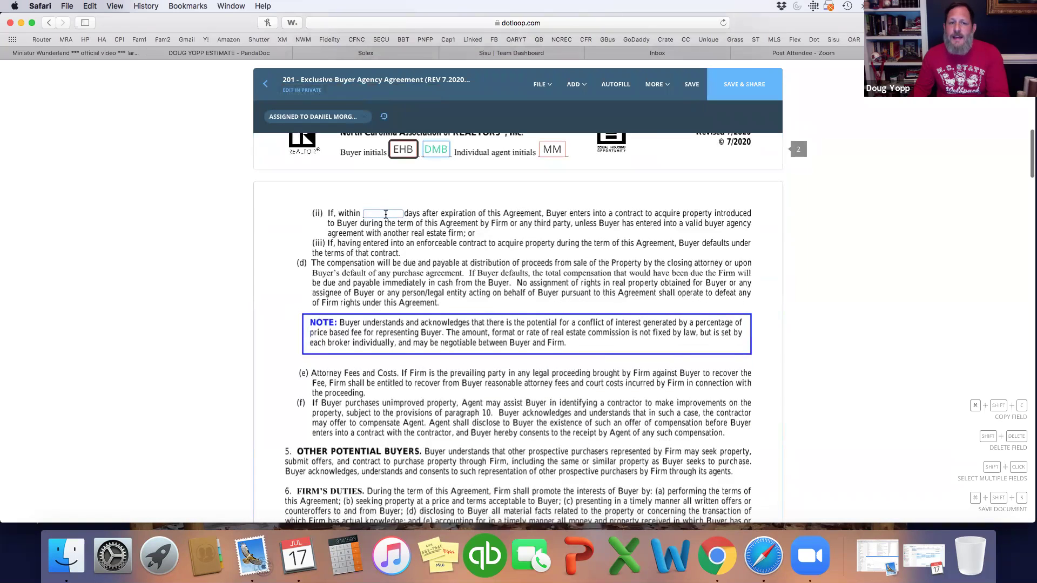
click(386, 213)
text(90)
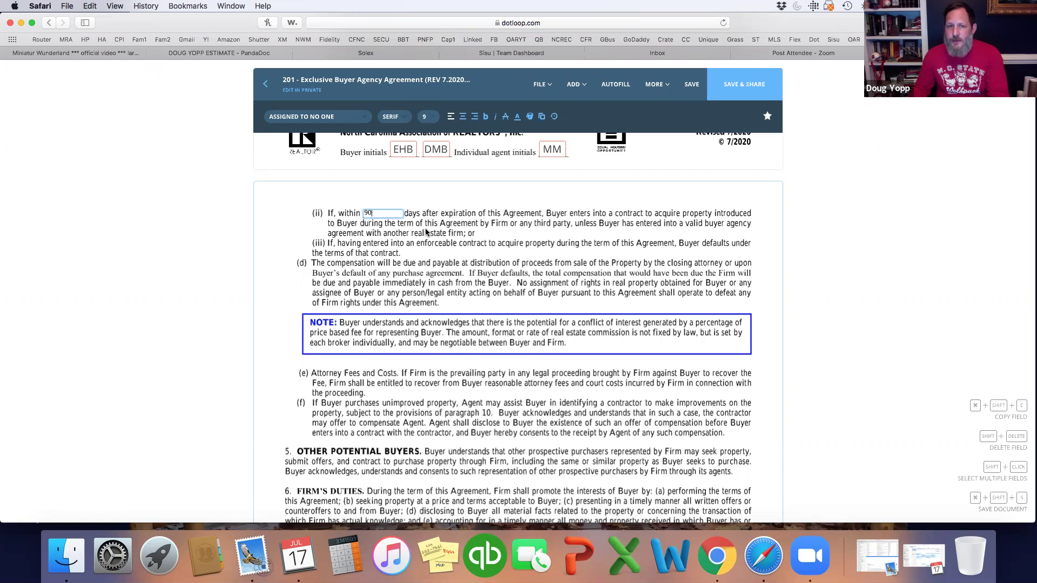
scroll(426, 271, down, 10)
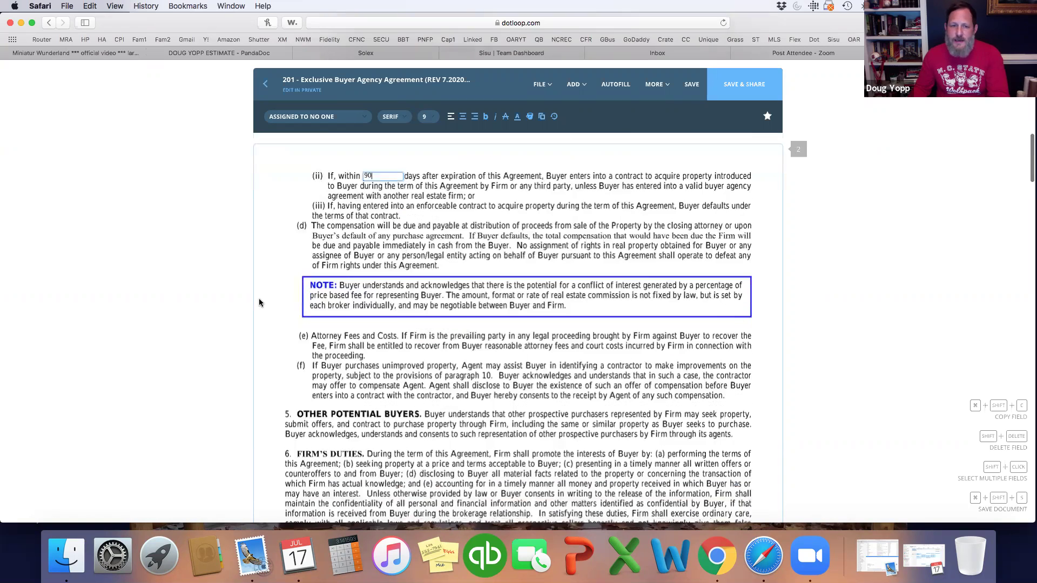
Step: Assign page 2's agent initials to the buying agent and the two buyer initials boxes to each buyer
scroll(279, 287, down, 5)
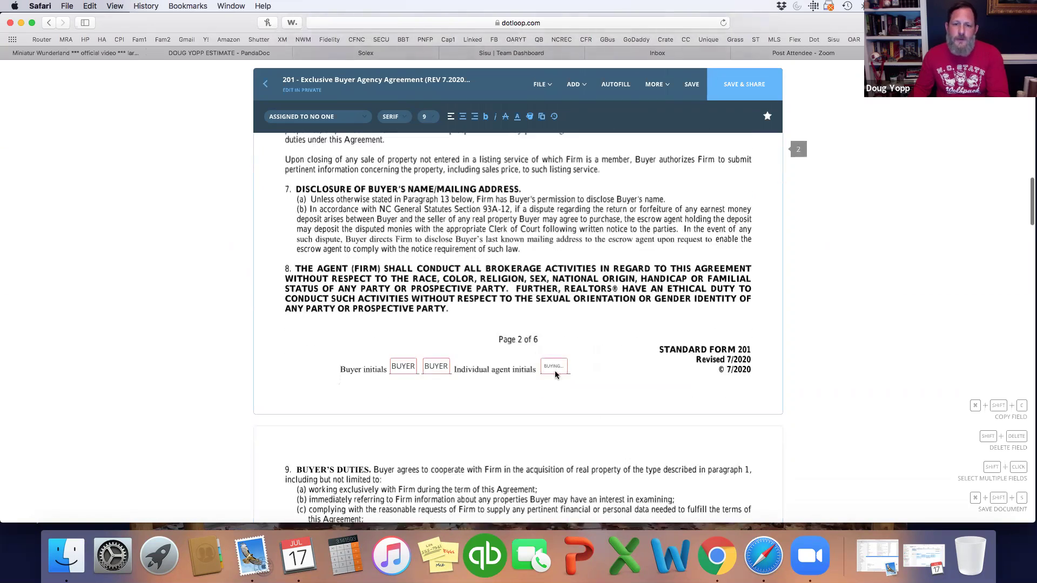
click(554, 366)
click(322, 117)
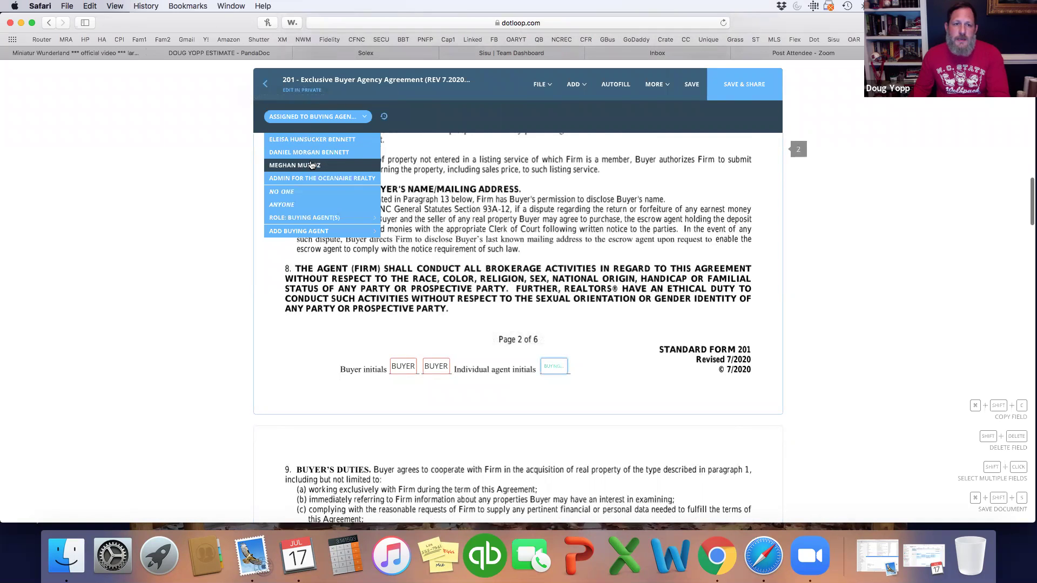
click(294, 164)
click(436, 366)
click(294, 118)
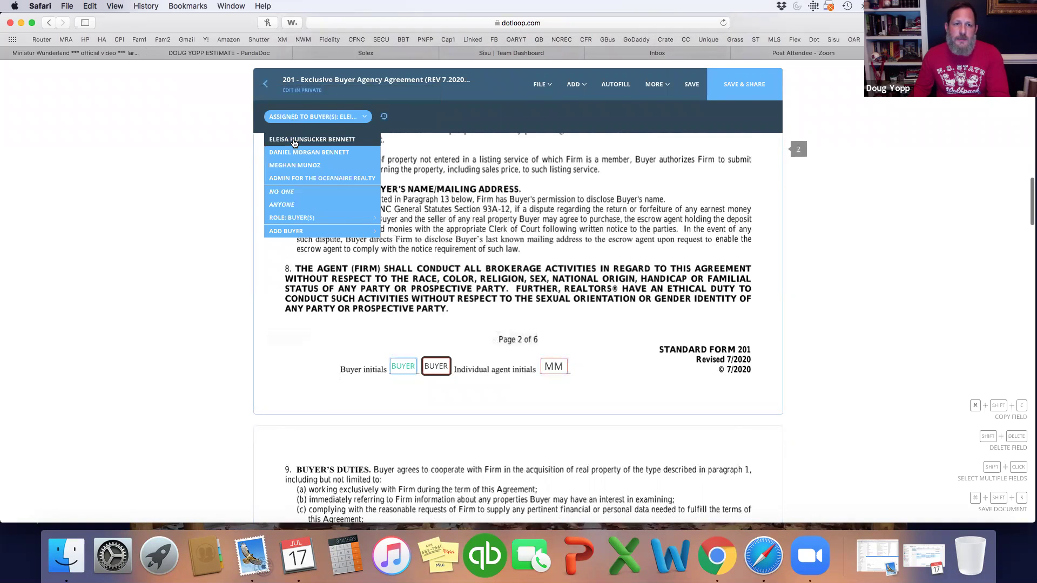
click(294, 139)
click(340, 117)
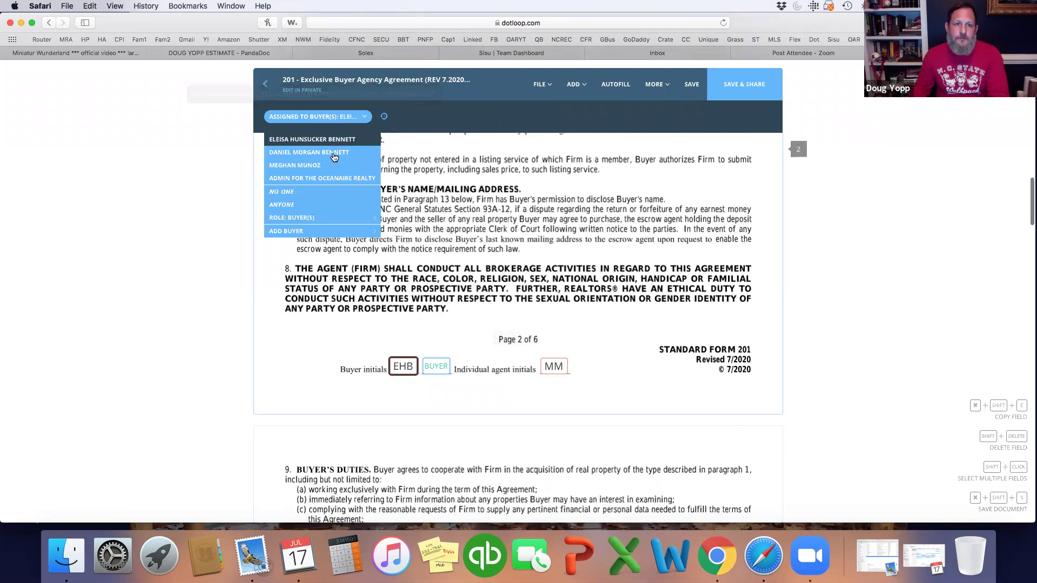
click(303, 153)
Step: Tick the sample Offer to Purchase, home inspections brochure and form #760 acknowledgements in paragraph 10
scroll(514, 283, down, 5)
scroll(513, 283, down, 8)
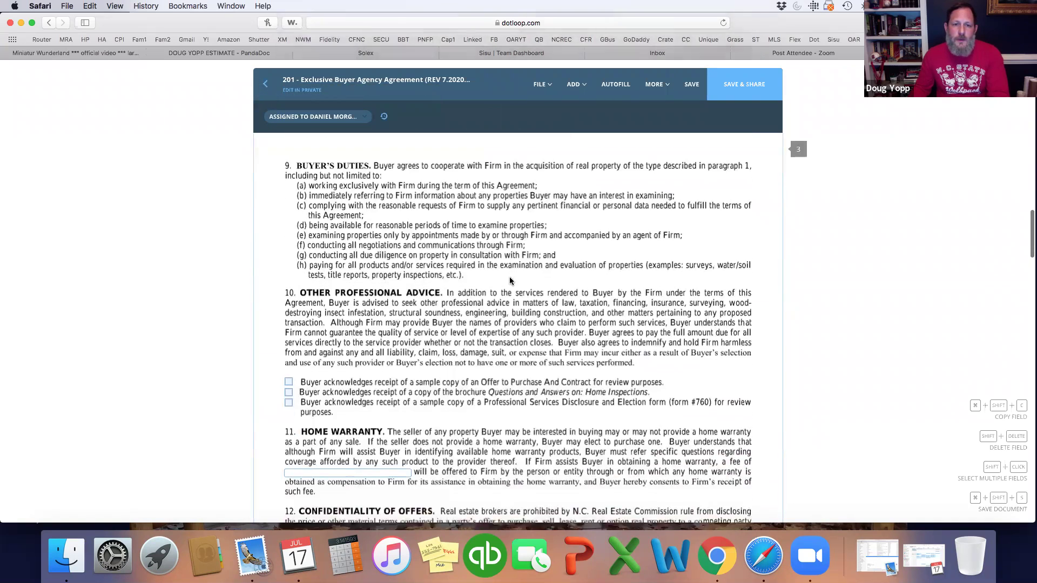
click(289, 264)
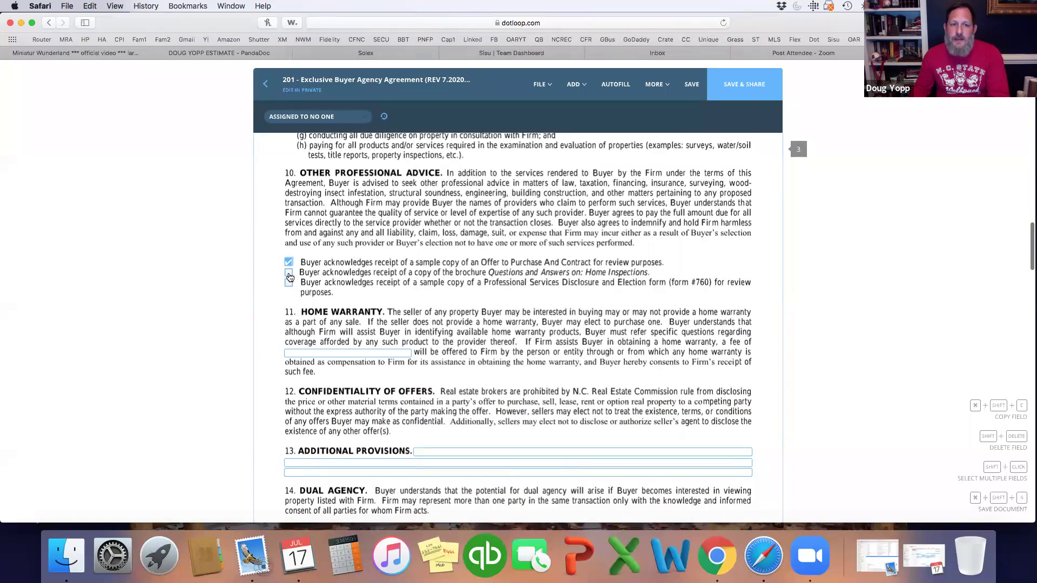
click(289, 273)
click(289, 284)
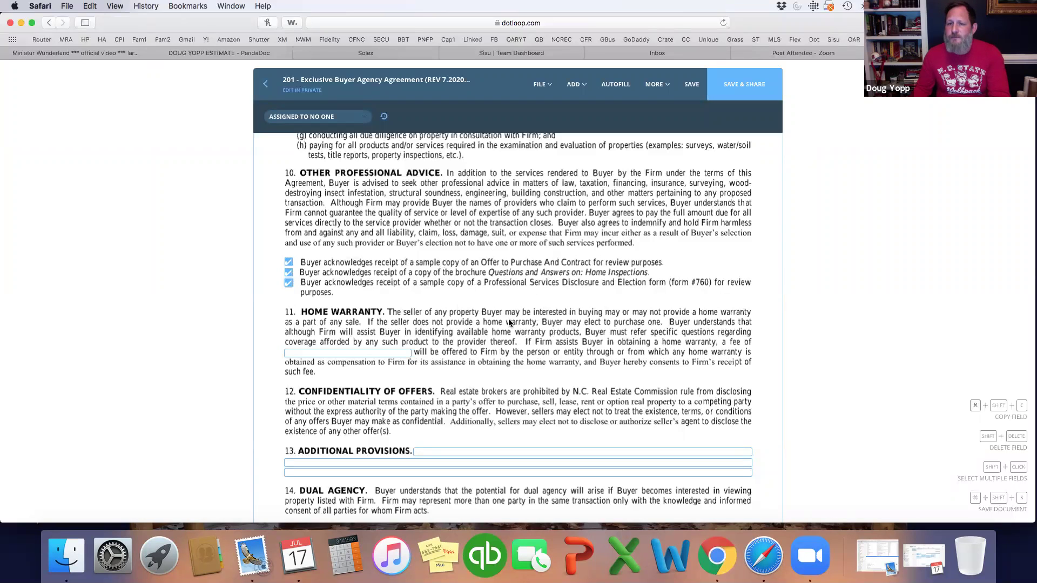
Step: Fill paragraph 11's home warranty fee and paragraph 13's Additional Provisions lines with n/a
scroll(509, 322, down, 3)
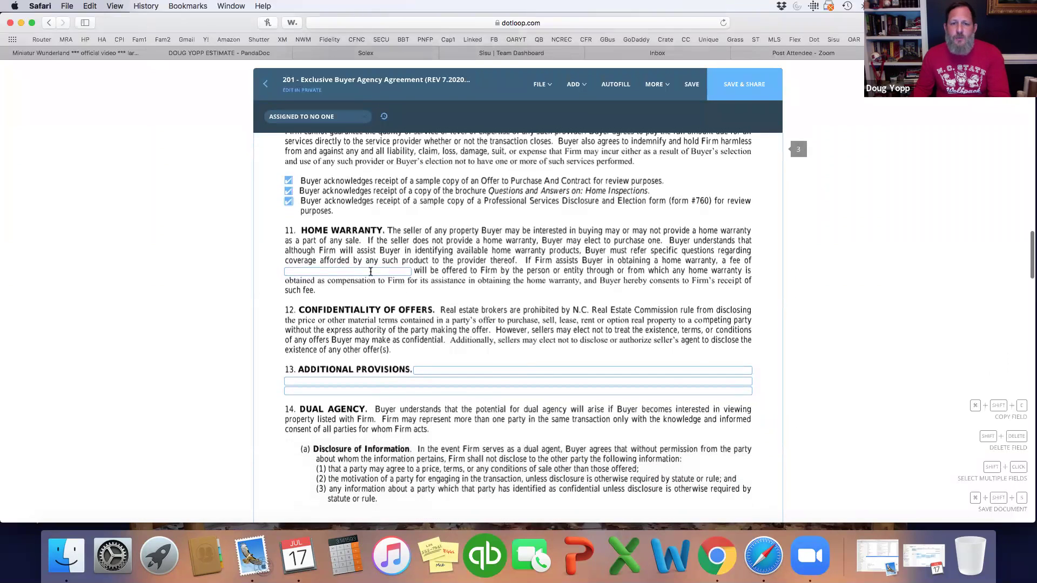
click(370, 271)
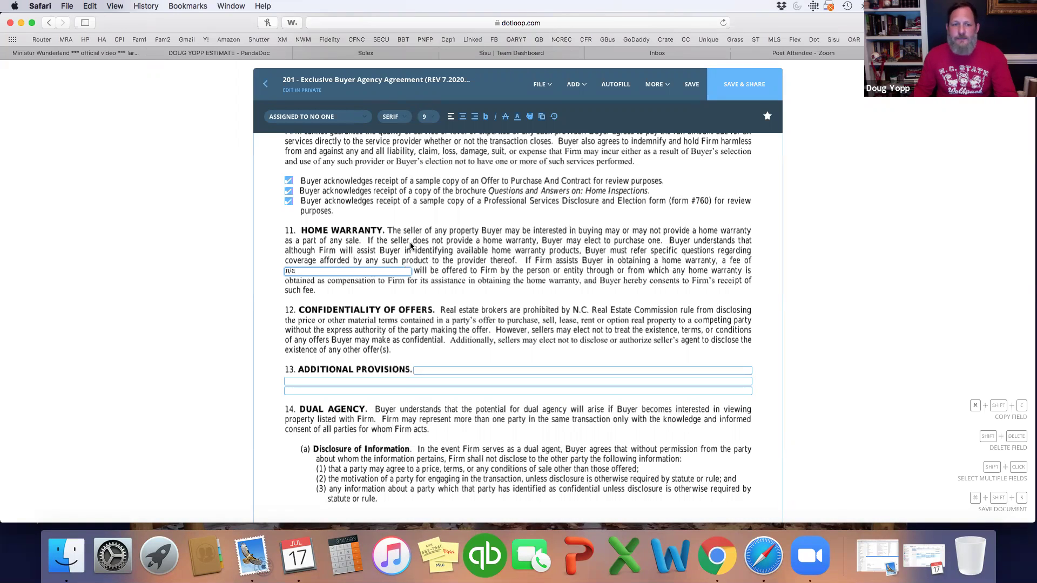
scroll(410, 242, down, 3)
click(456, 288)
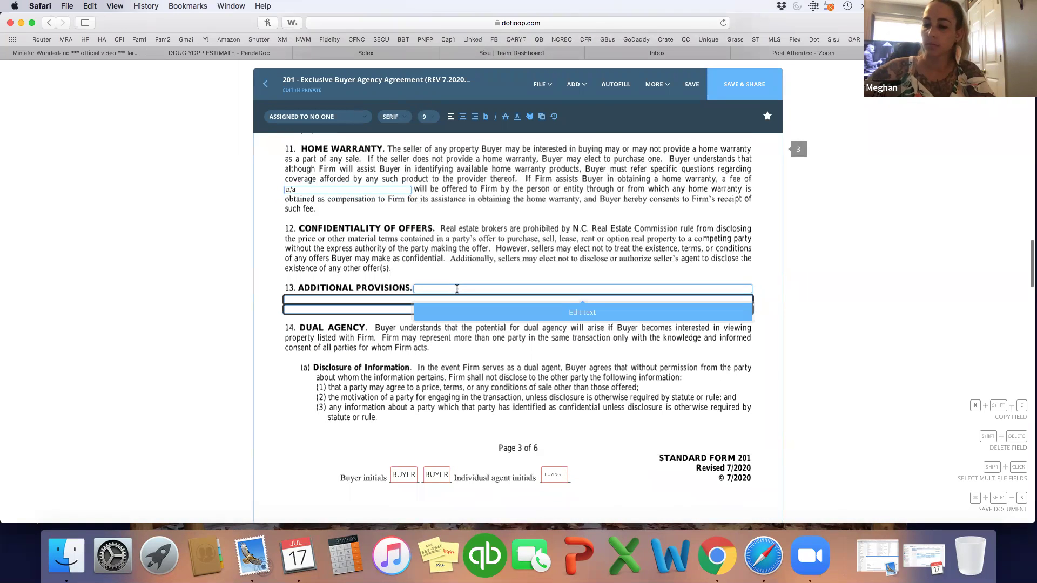
click(455, 312)
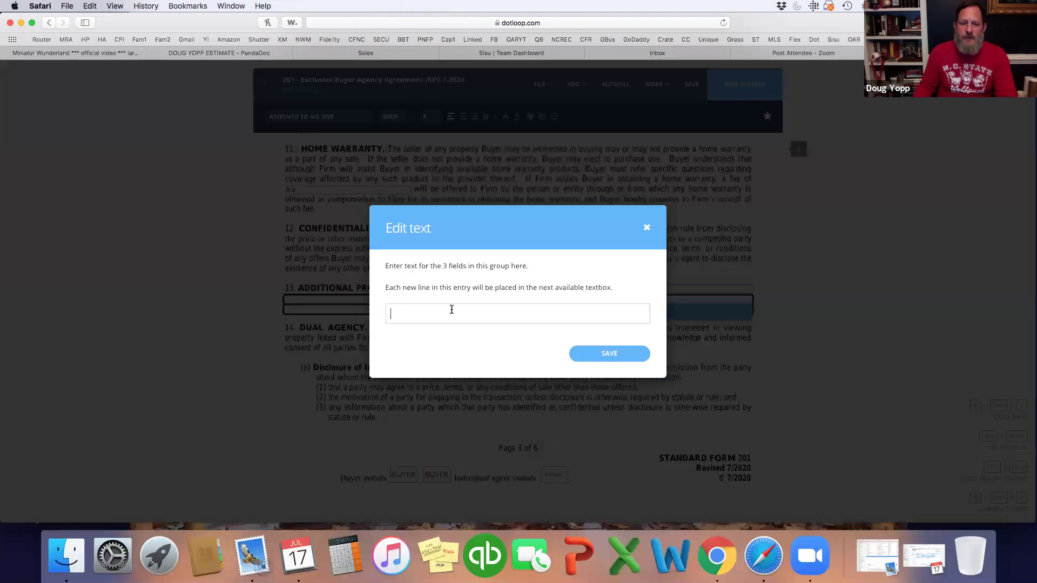
text(bn)
text(n/a)
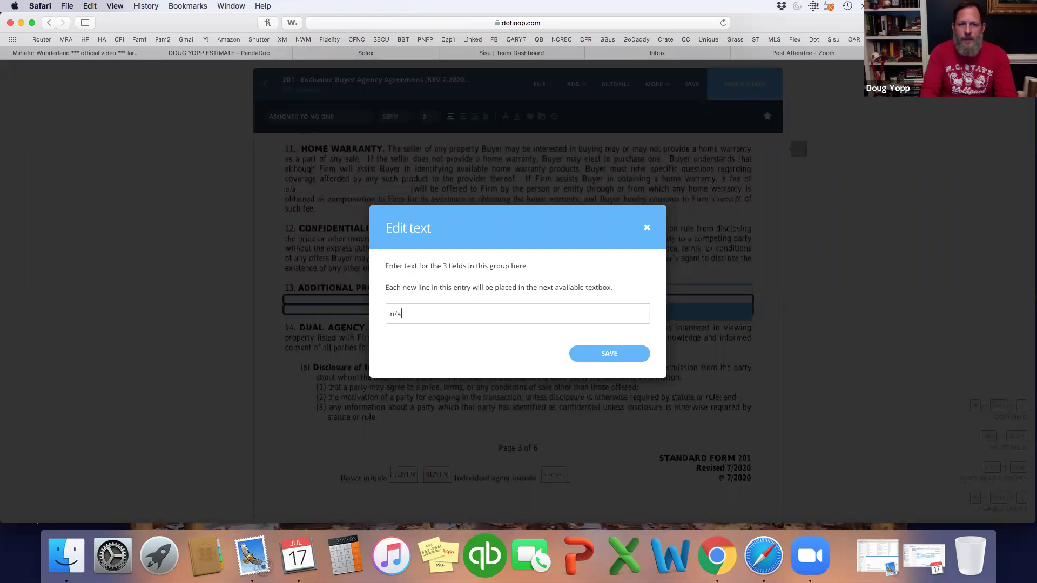
click(605, 354)
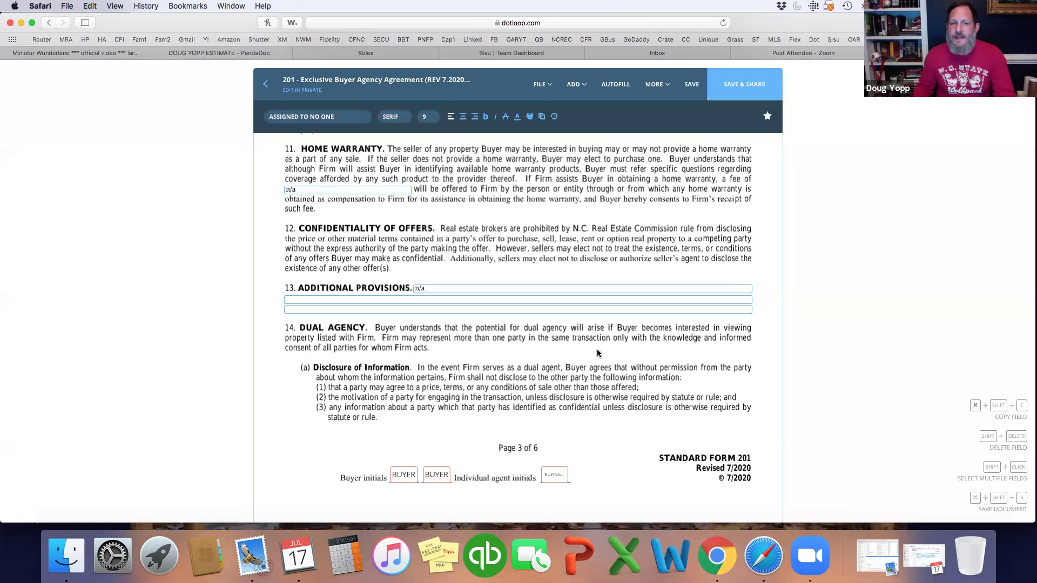
Step: Assign page 3's agent initials to the buying agent and its two buyer initials boxes to each buyer
scroll(565, 378, down, 5)
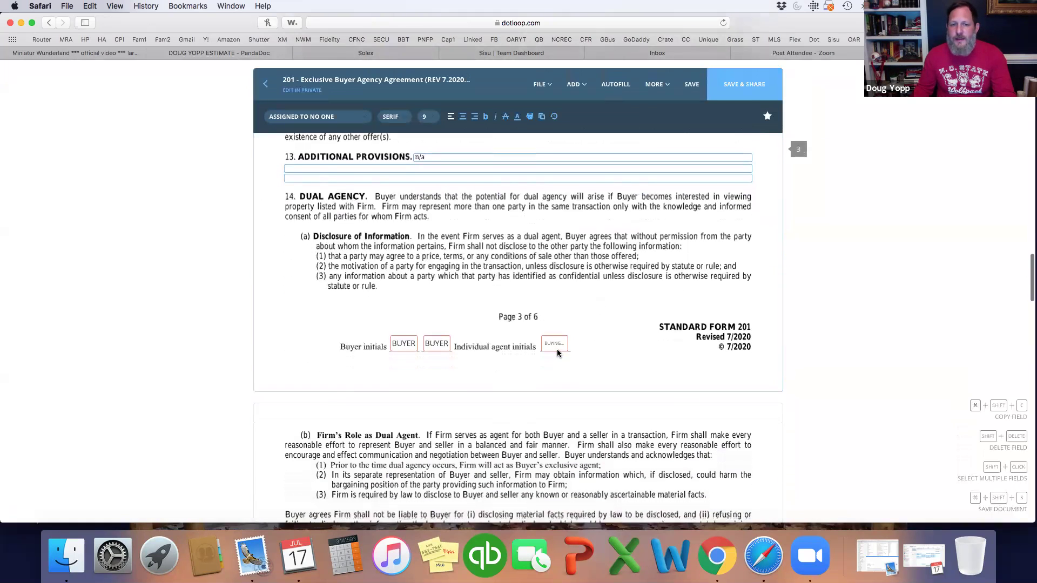
click(555, 344)
click(313, 117)
click(314, 165)
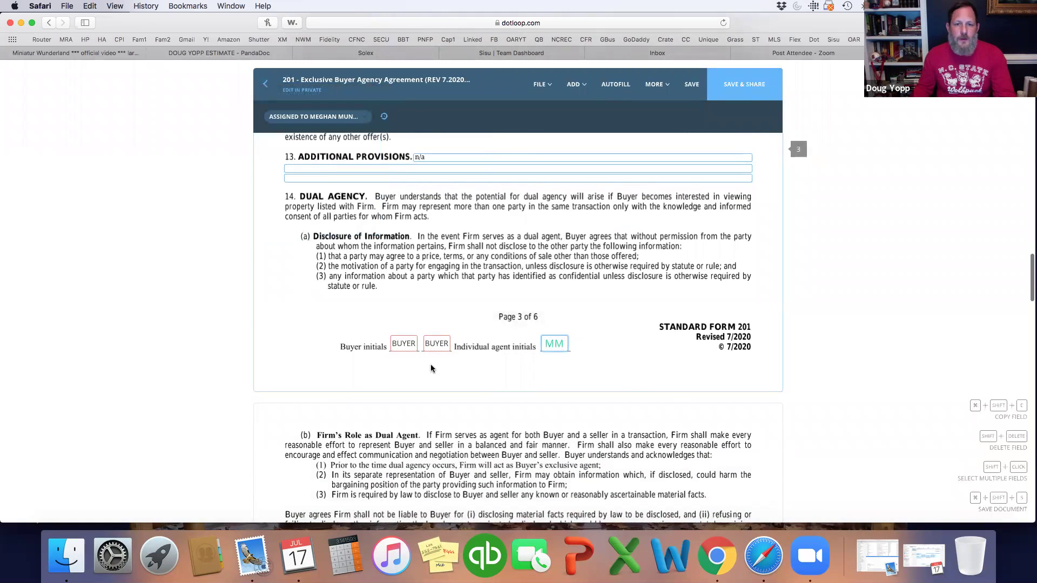
click(403, 346)
click(313, 116)
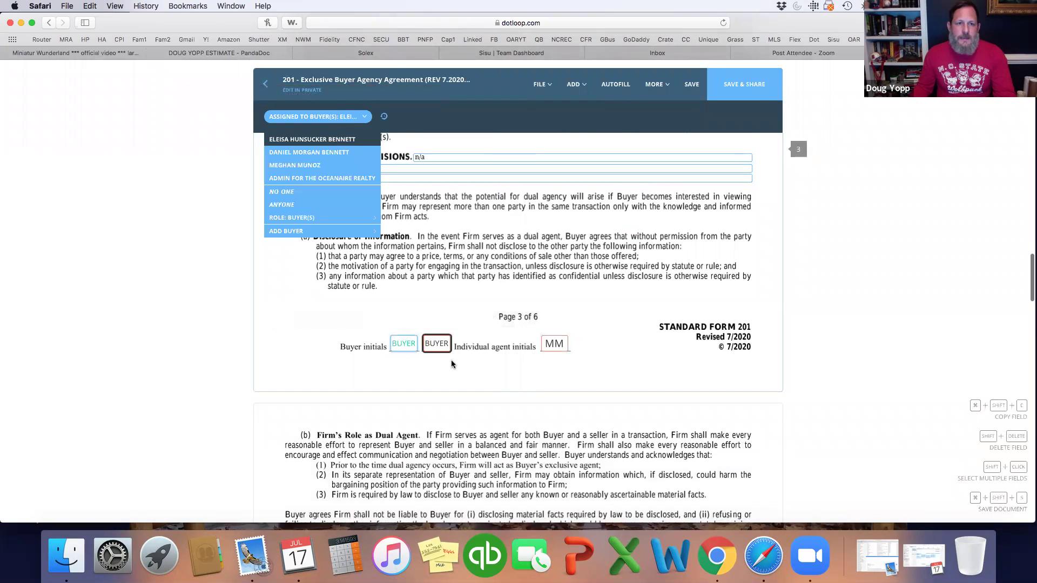
click(332, 140)
click(436, 343)
click(314, 117)
click(313, 154)
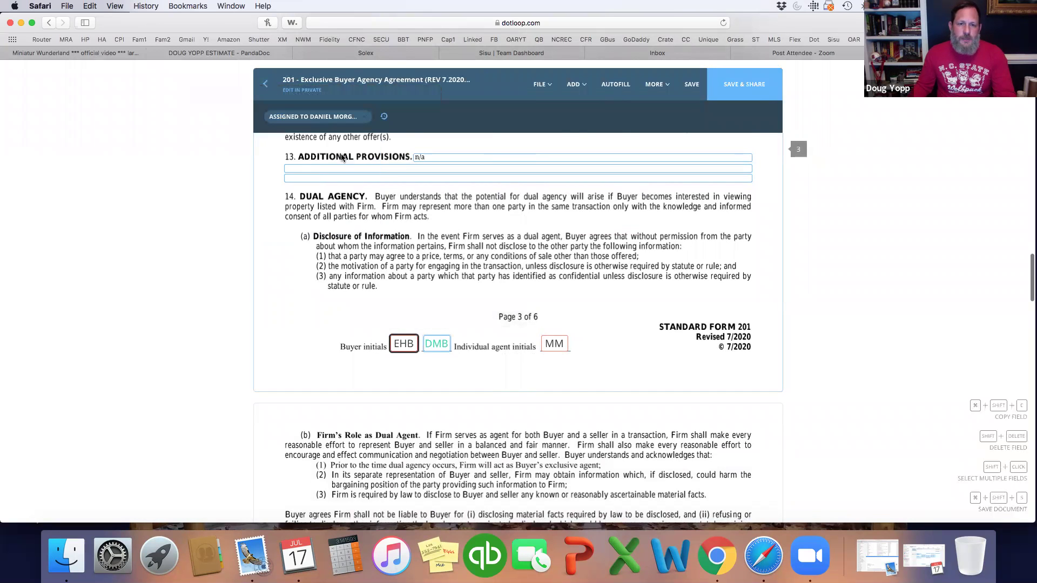
Step: Assign the two Authorization initials boxes further down to one buyer each
scroll(447, 315, down, 2)
scroll(447, 315, down, 10)
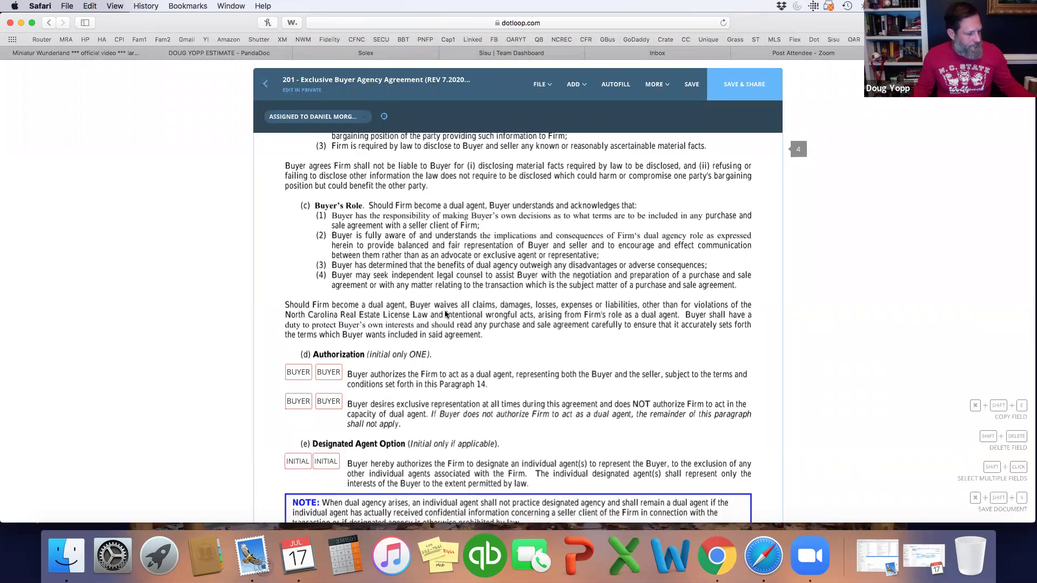
scroll(446, 315, down, 3)
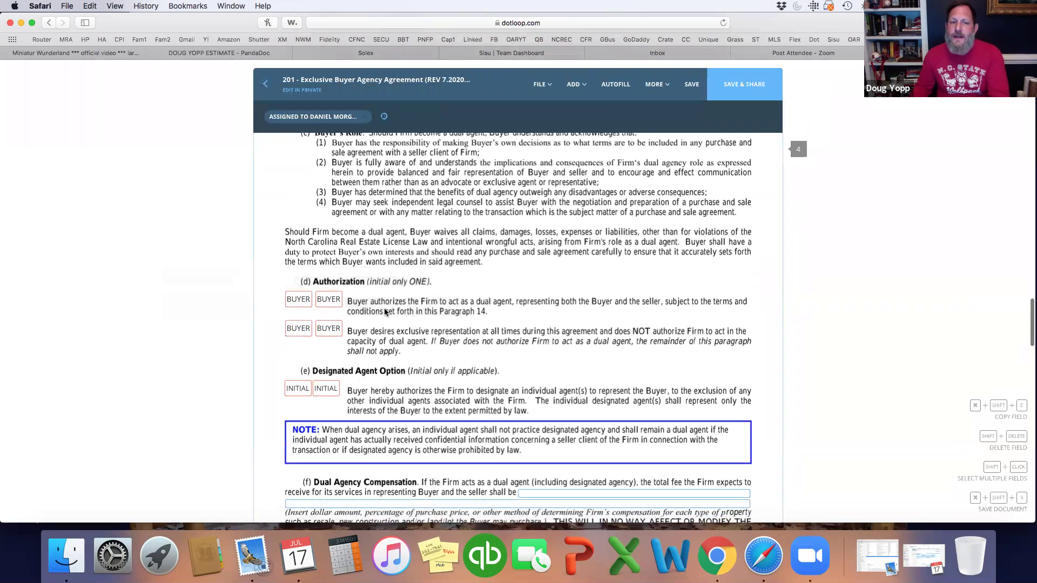
scroll(396, 328, down, 2)
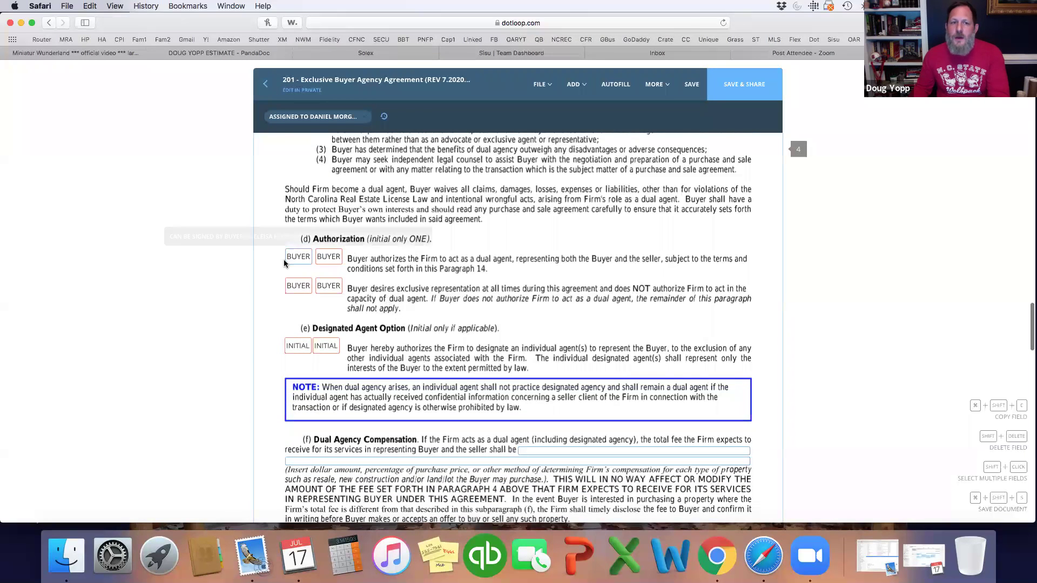
click(303, 261)
click(316, 116)
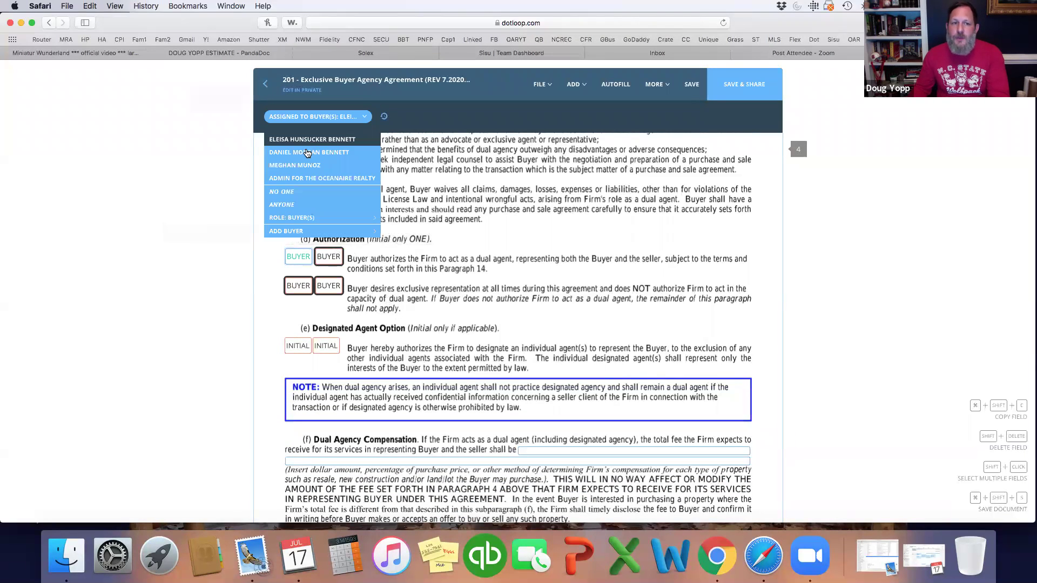
click(308, 152)
click(328, 257)
click(316, 116)
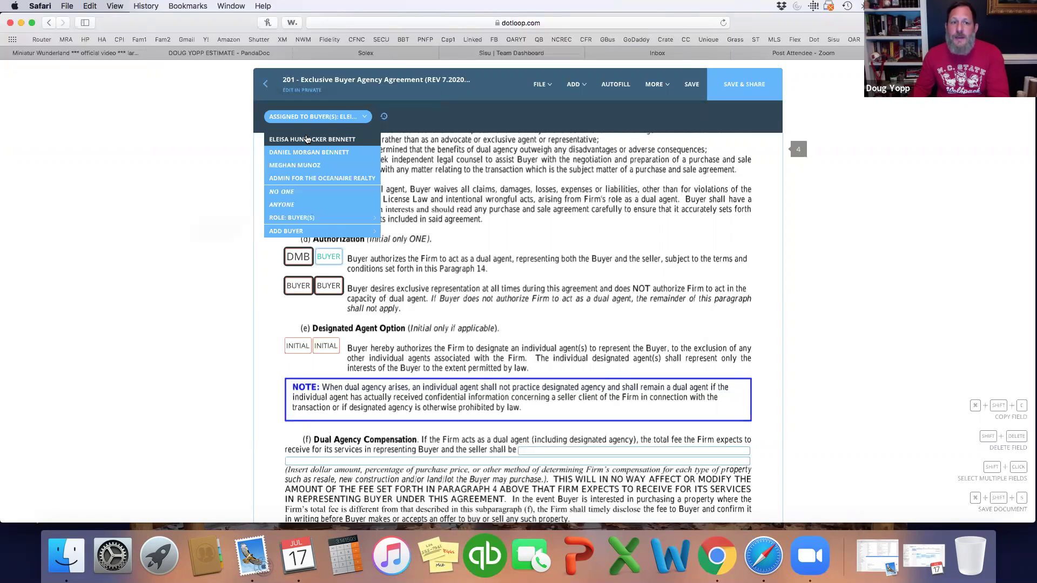
click(306, 139)
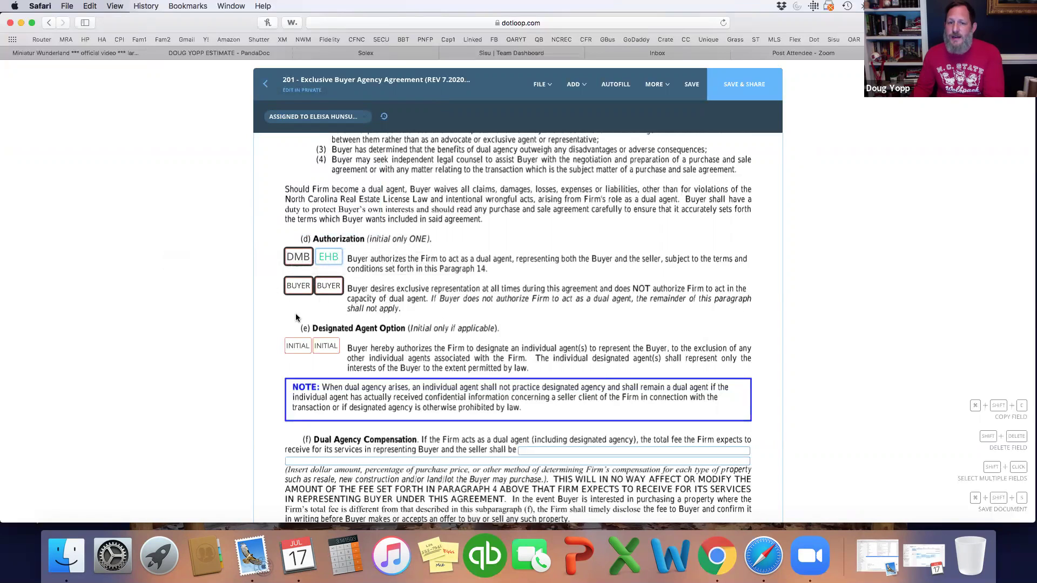
Step: Marquee-select the Authorization and Designated Agent Option initials boxes and change their assignees
drag(269, 283, 354, 303)
click(318, 117)
click(321, 231)
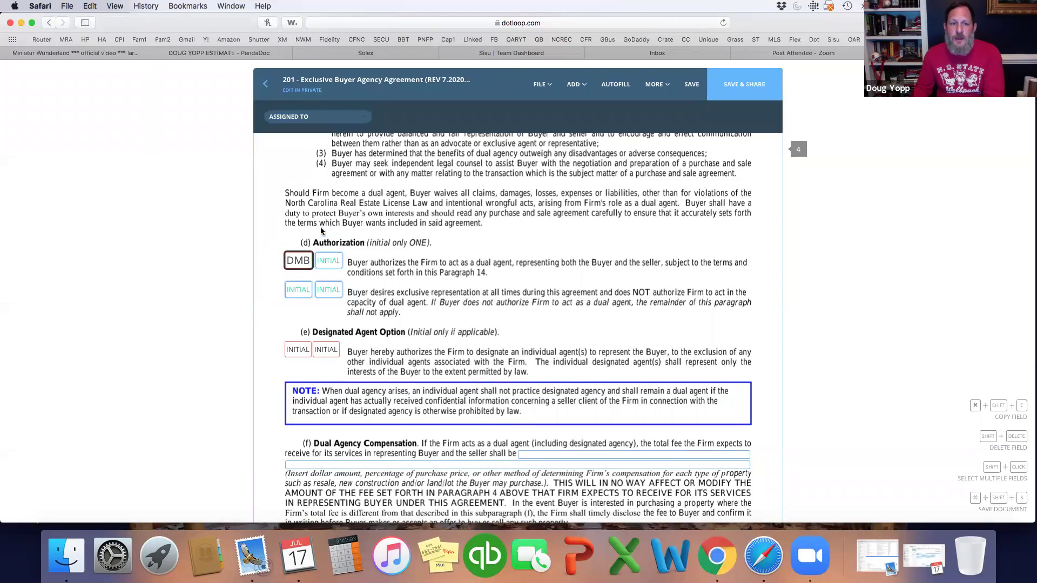
click(283, 316)
drag(280, 330, 340, 358)
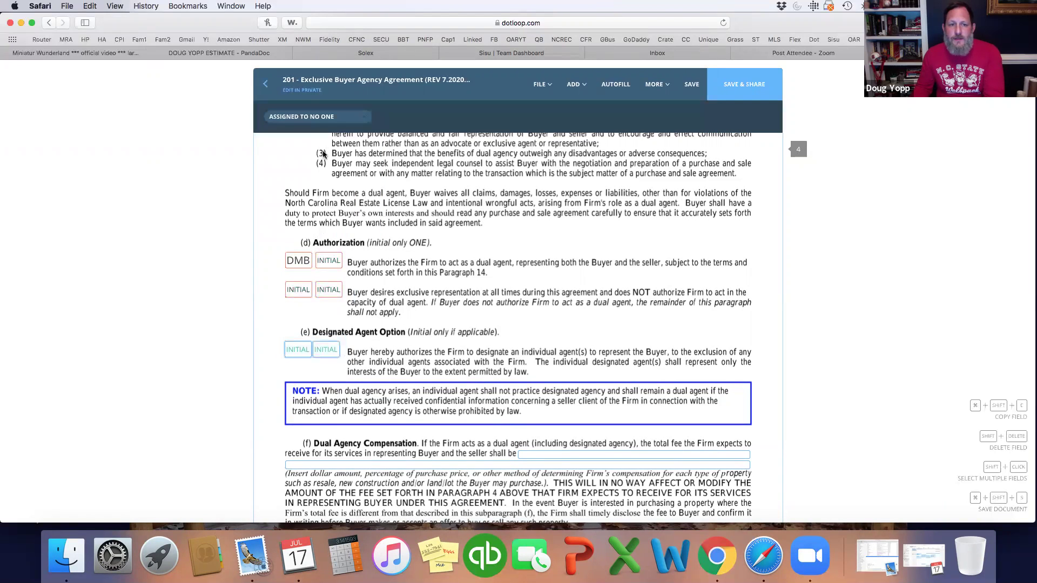
click(319, 116)
click(315, 192)
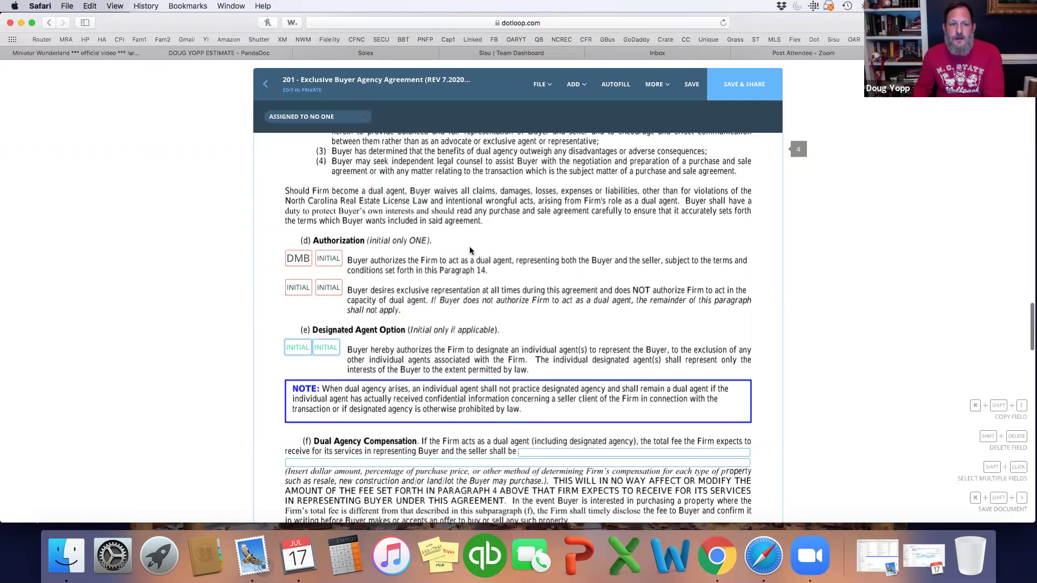
Step: Reselect the Authorization initials boxes and assign the empty box beside DMB to the other buyer
drag(282, 246, 348, 301)
click(319, 116)
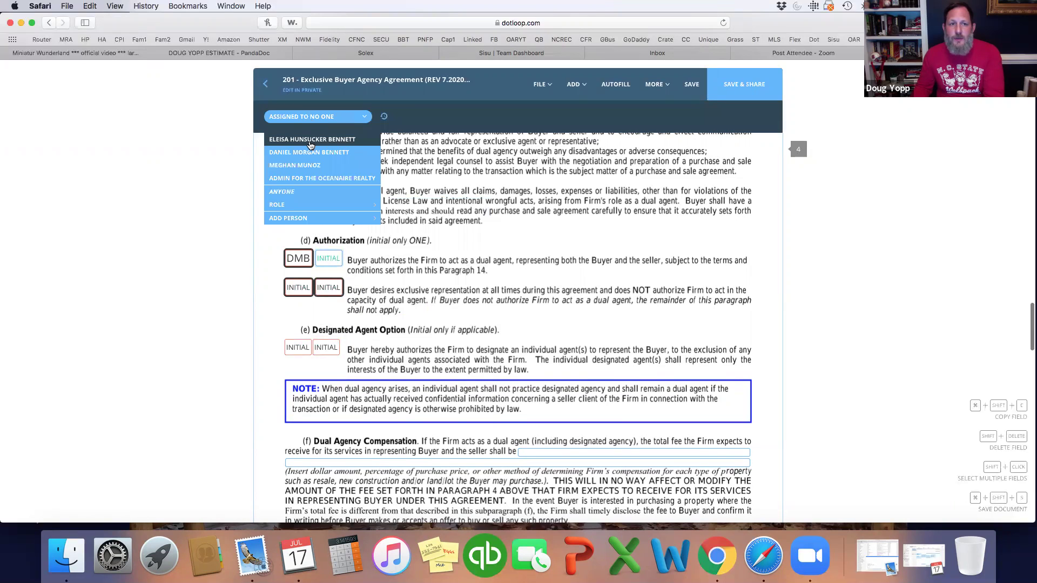
click(311, 142)
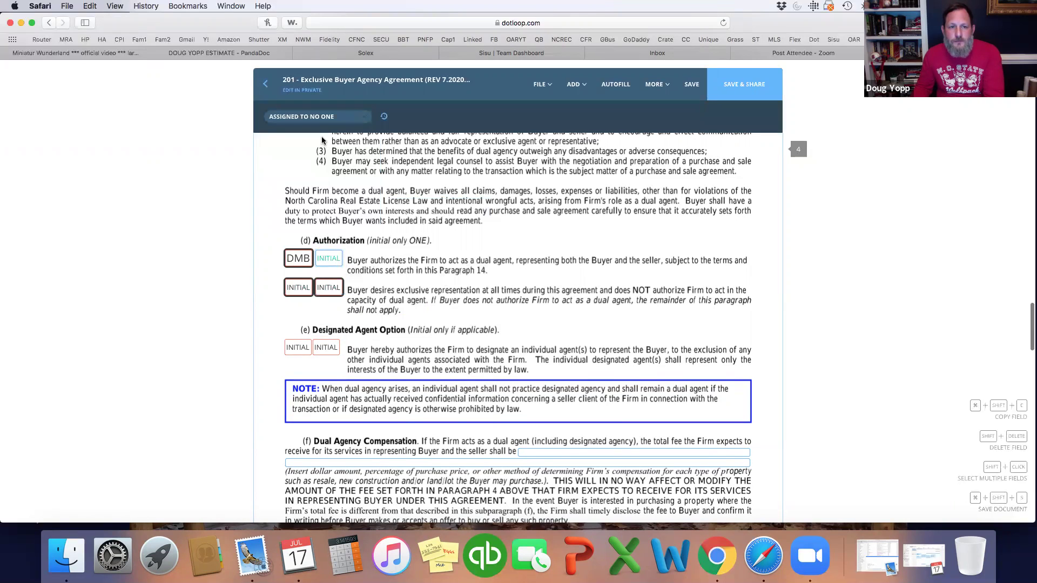
click(395, 296)
click(331, 259)
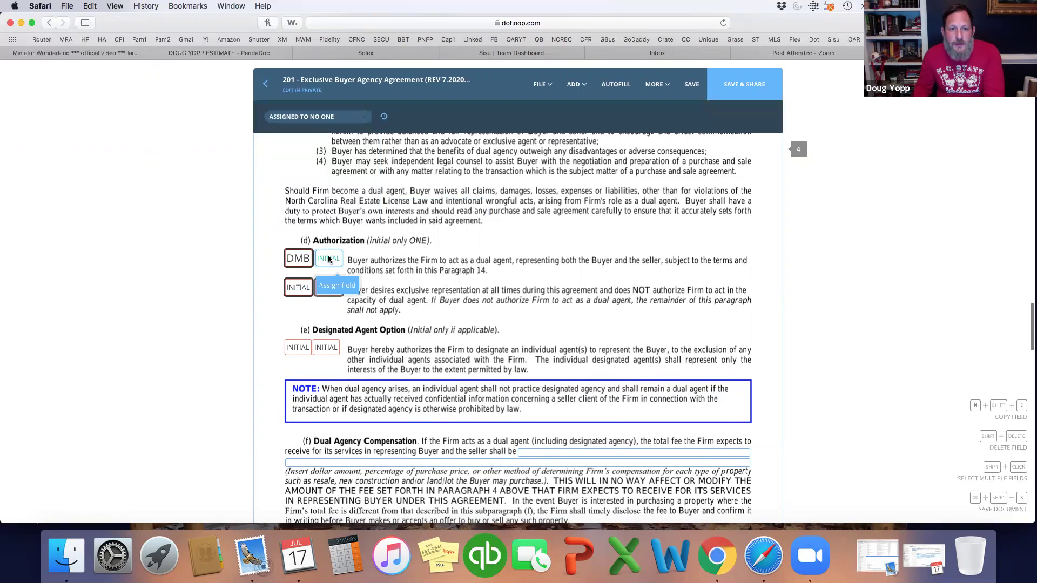
click(337, 331)
drag(333, 324, 281, 265)
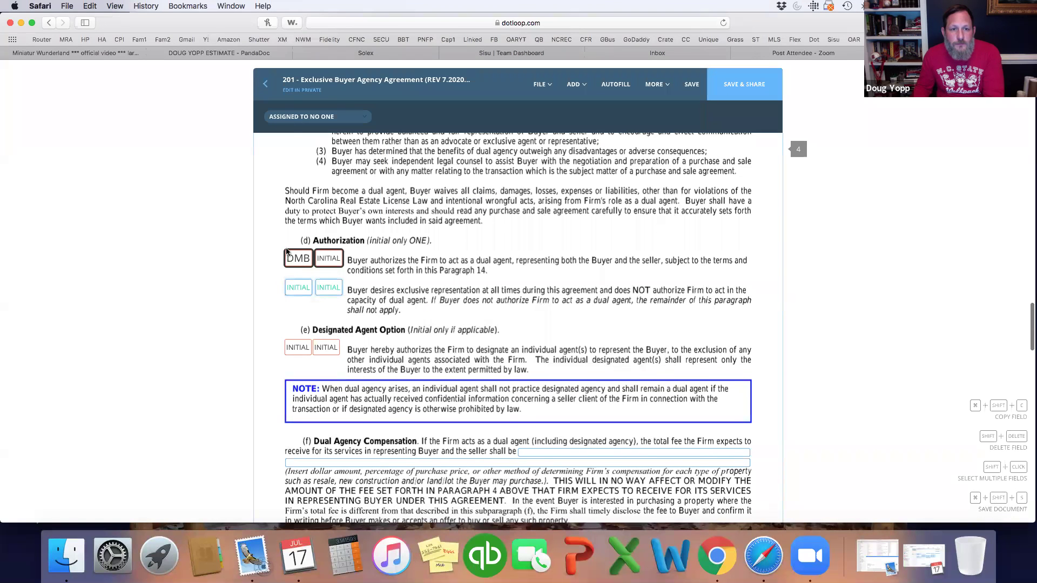
click(319, 116)
click(435, 157)
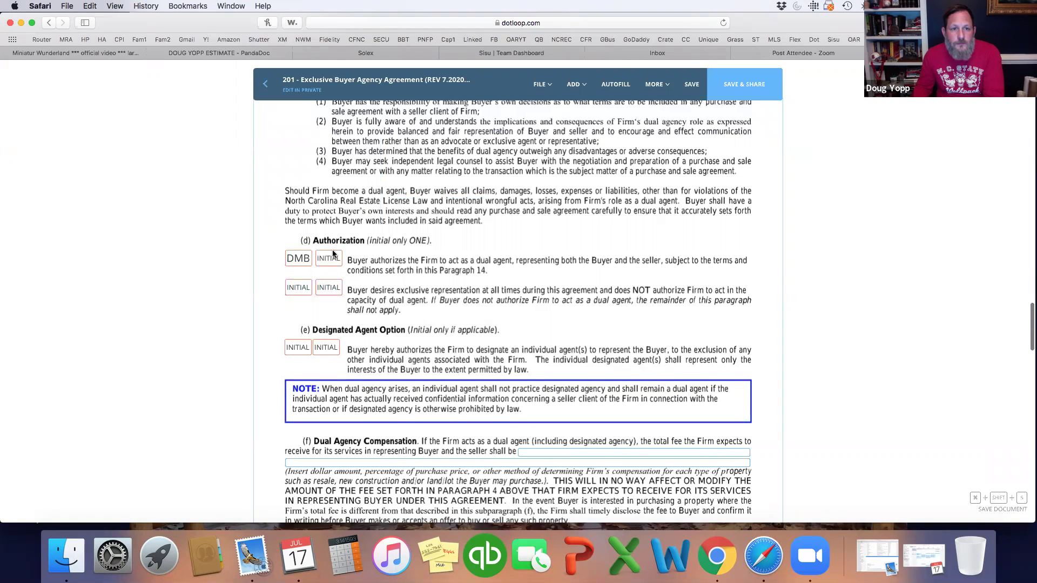
click(329, 287)
click(319, 117)
click(318, 140)
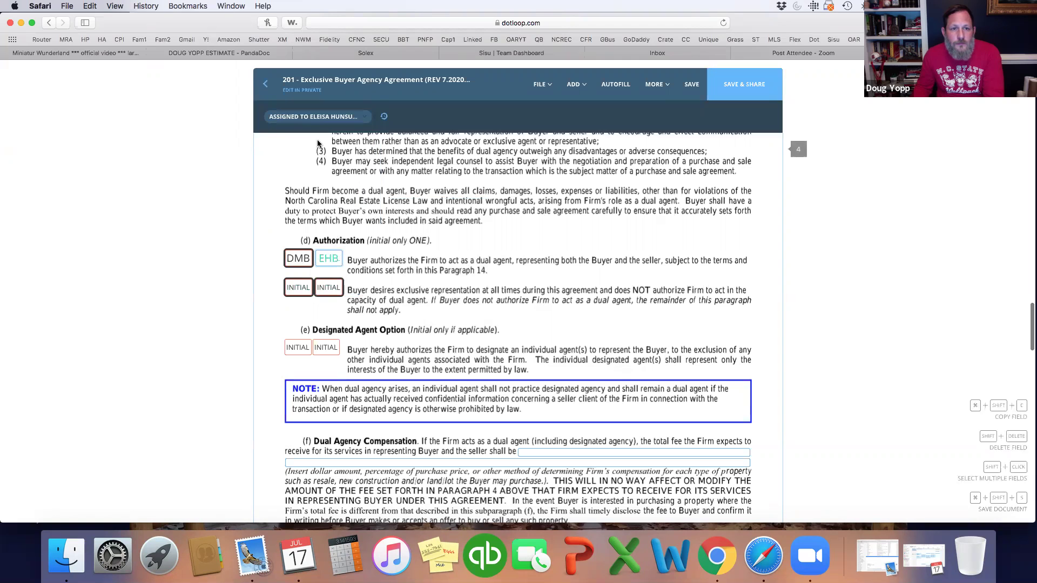
click(418, 260)
Step: Enter 6 as the dual agency compensation fee
scroll(516, 320, down, 6)
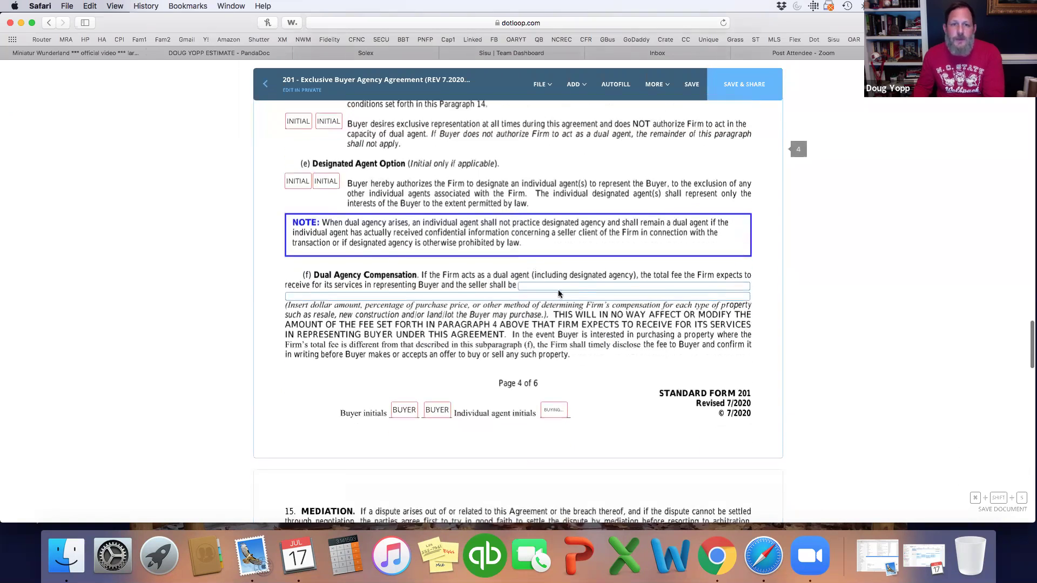
click(564, 284)
text(6)
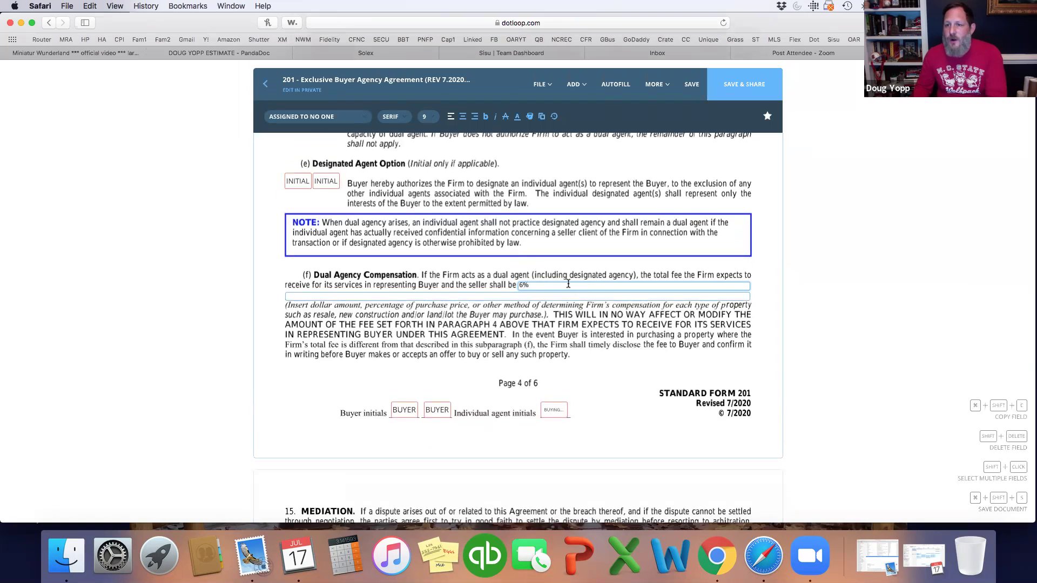
Step: Assign page 4's agent initials to the buying agent and the two buyer initials to the first and second buyer
click(553, 410)
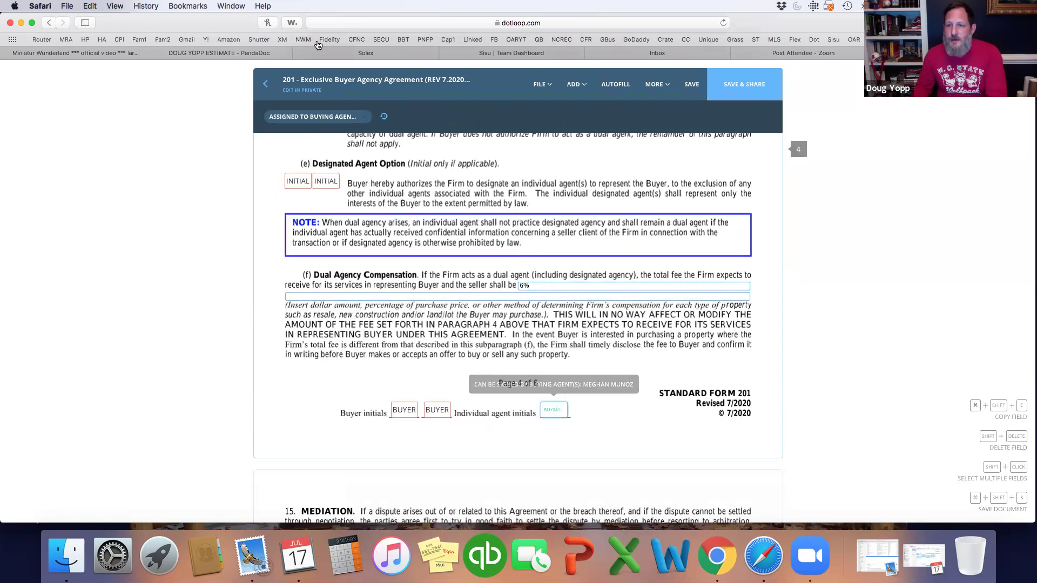
click(305, 118)
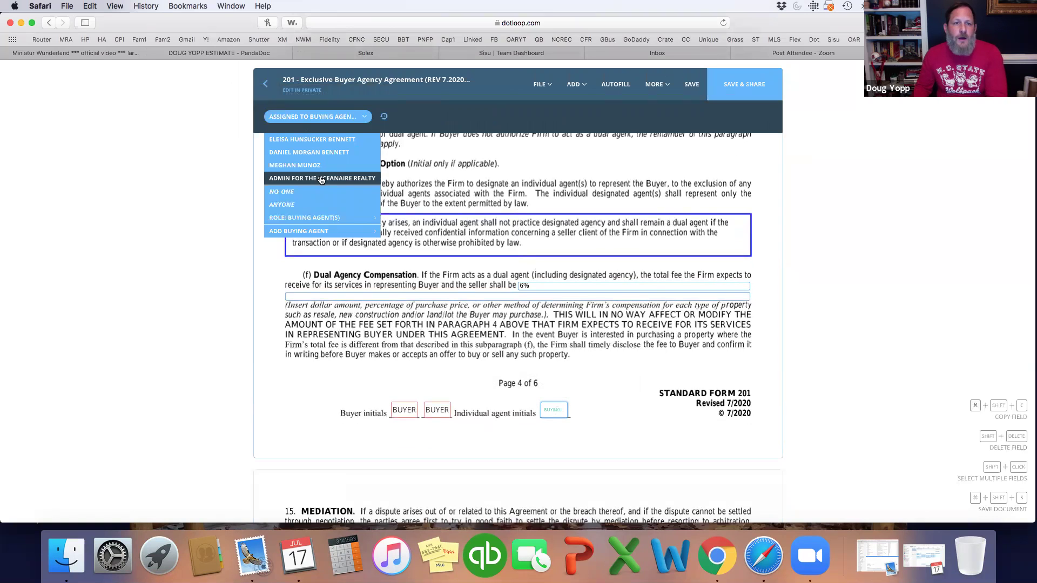
click(294, 166)
click(404, 410)
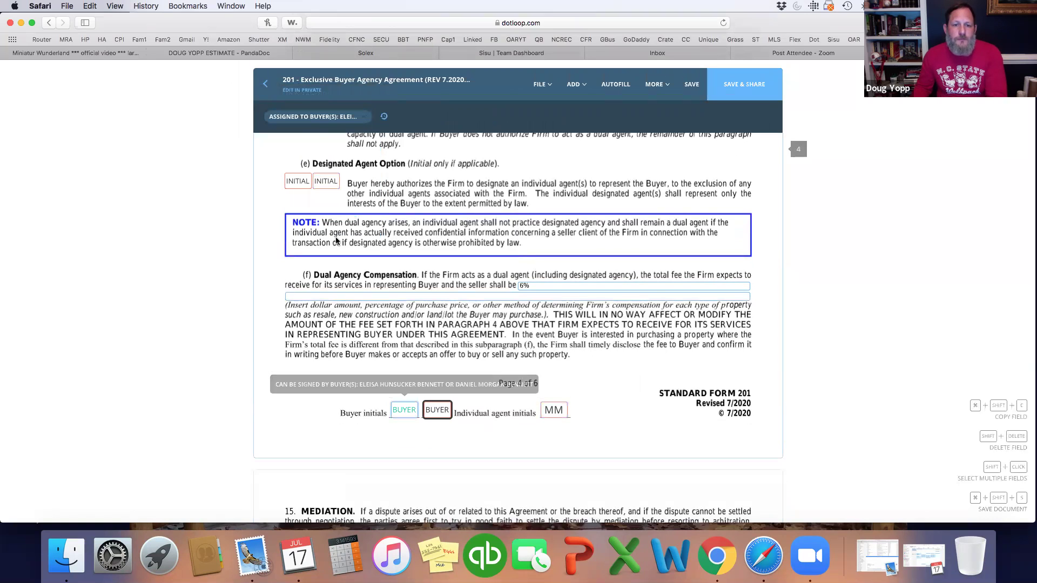
click(315, 116)
click(311, 140)
click(306, 117)
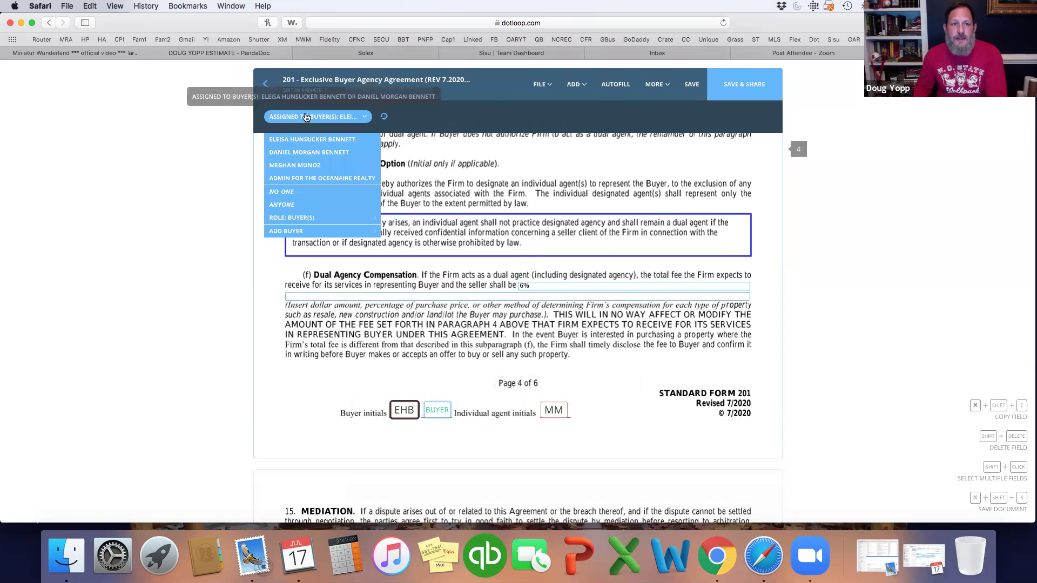
click(309, 152)
scroll(462, 264, down, 5)
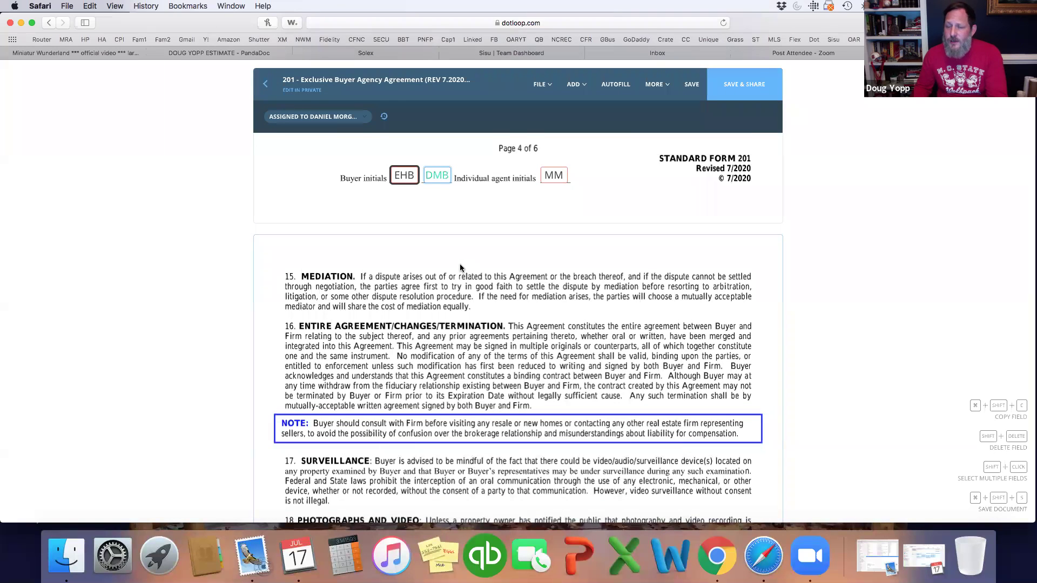
Step: Assign page 5's initials to the first and second buyer and the agent initials to the buying agent
scroll(465, 262, down, 6)
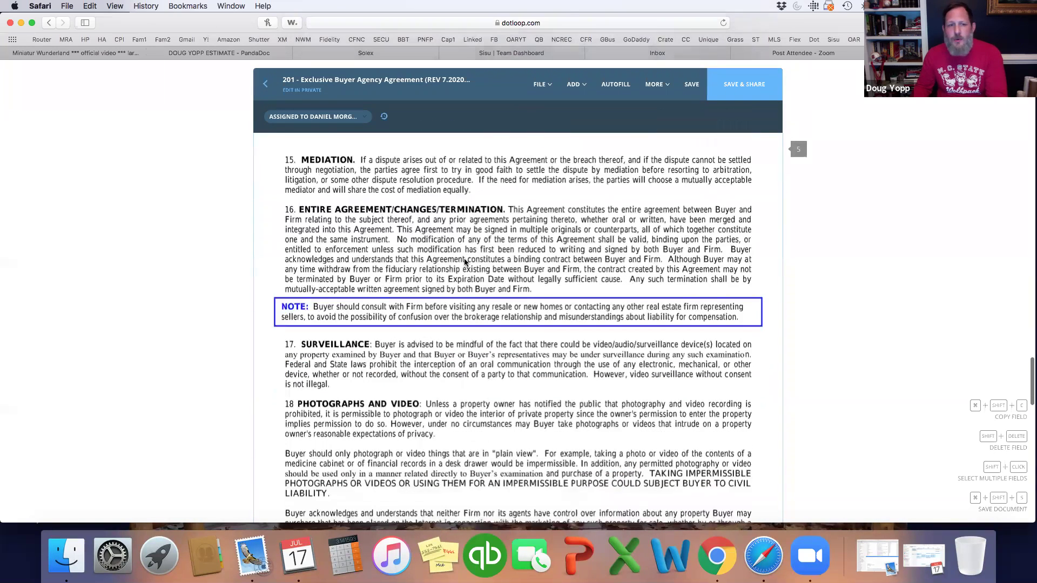
scroll(464, 262, down, 5)
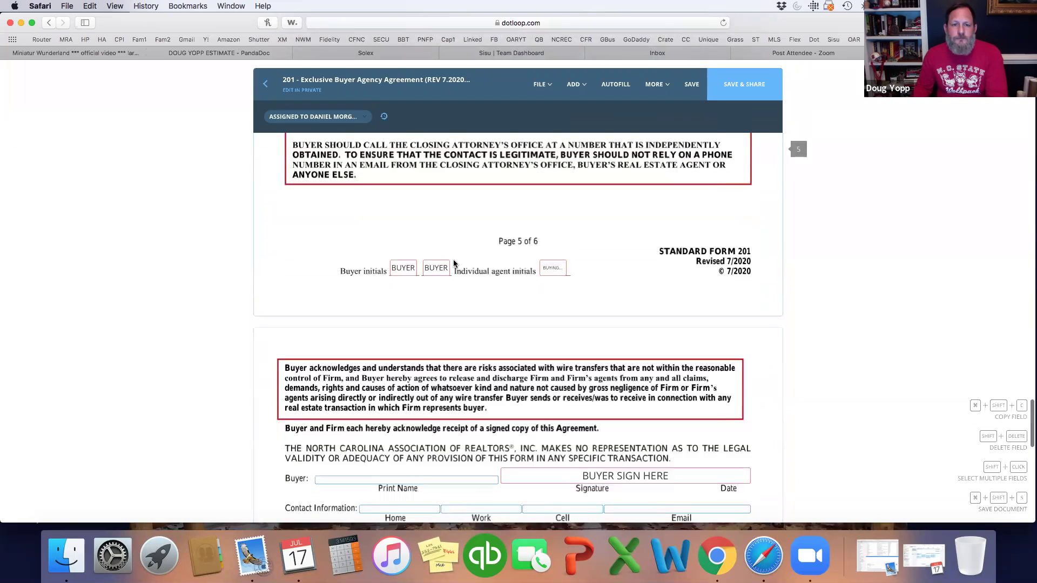
click(435, 262)
click(318, 117)
click(312, 140)
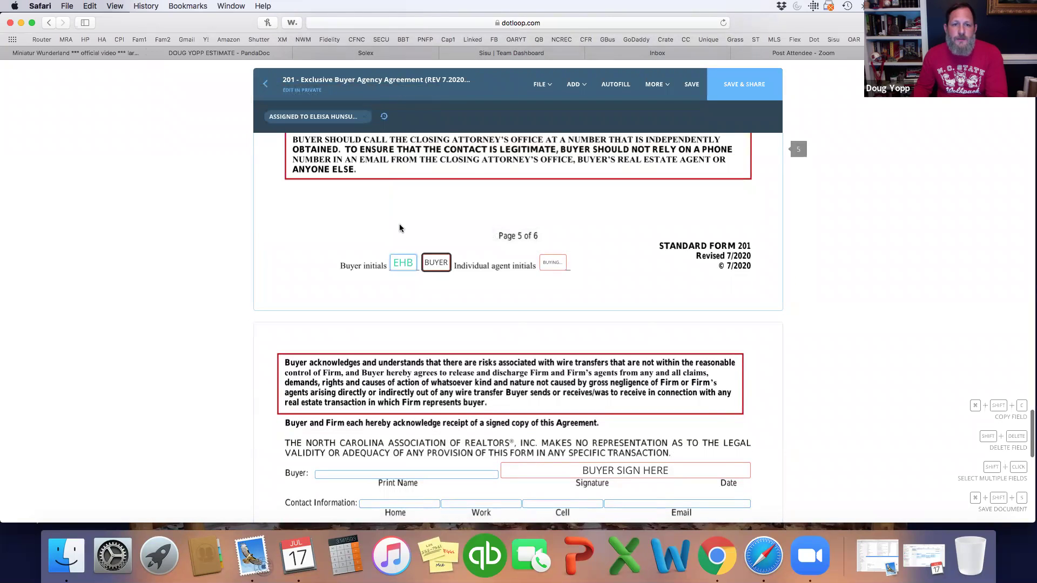
click(355, 118)
click(312, 153)
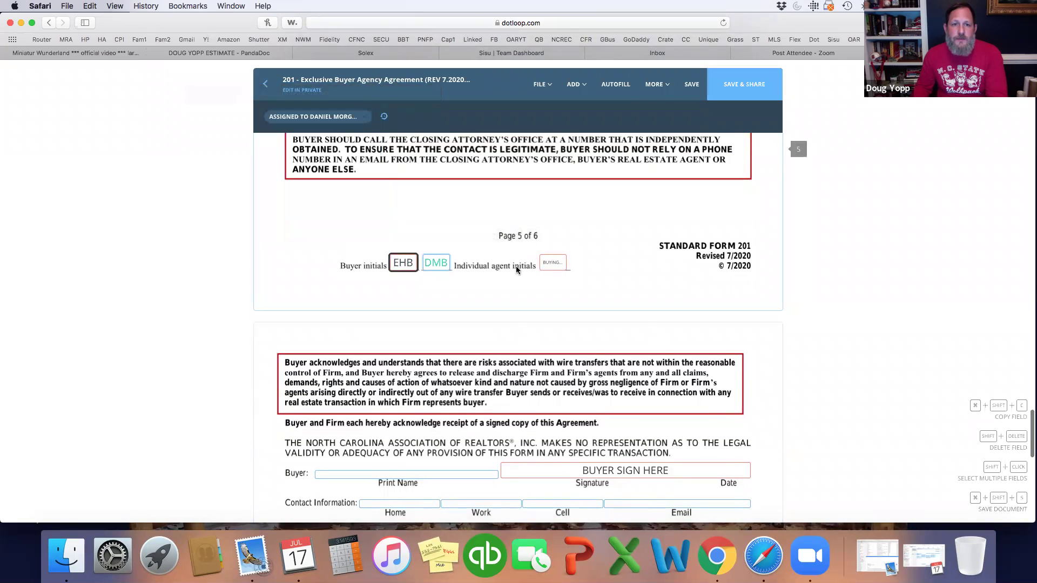
click(552, 263)
click(357, 118)
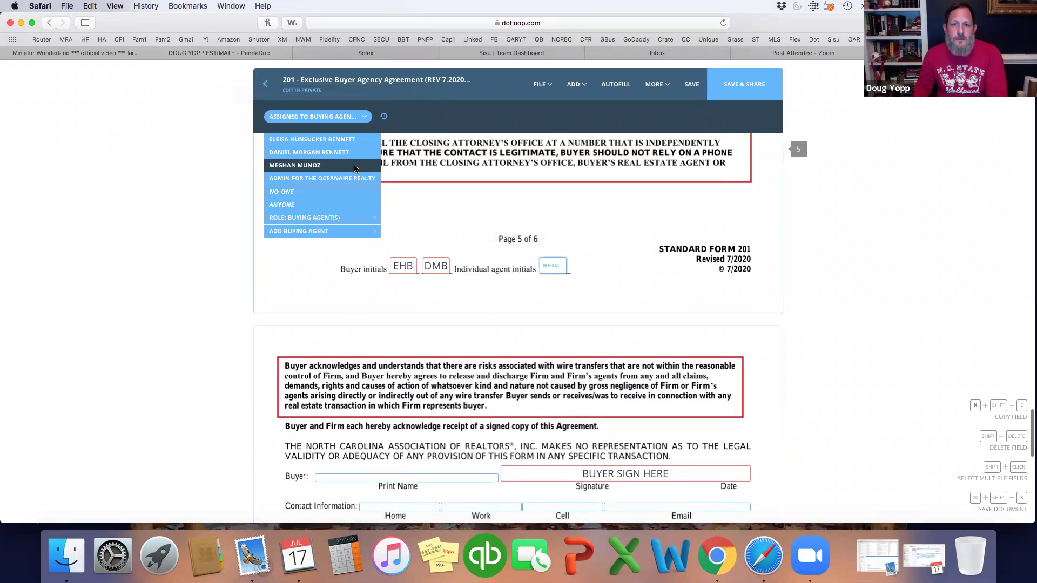
click(351, 169)
Step: Assign page 6's two buyer signature fields to the first and second buyer, then select the entity buyer signature field
scroll(575, 251, down, 3)
scroll(576, 248, down, 5)
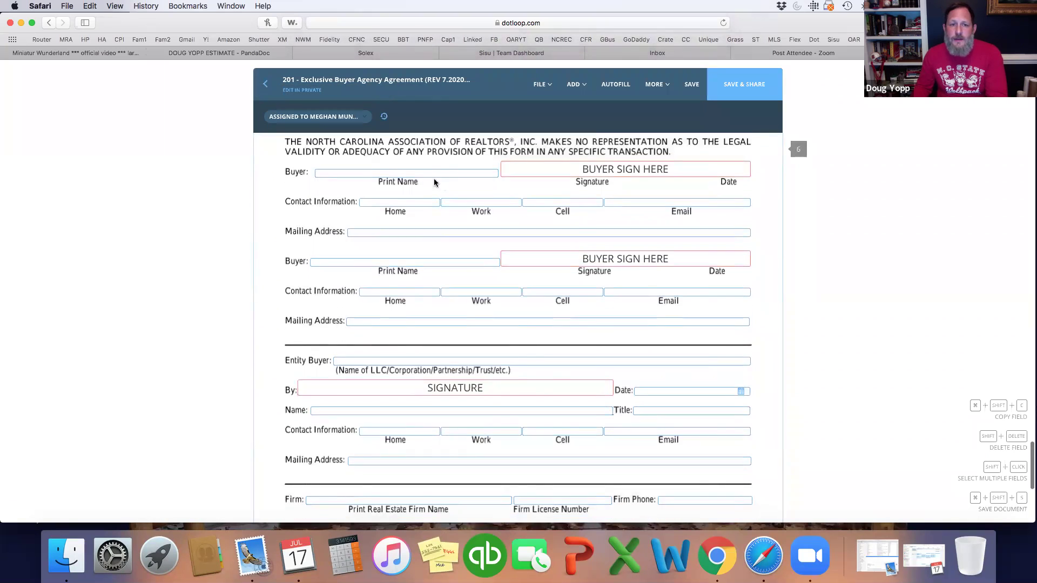
click(565, 167)
click(344, 117)
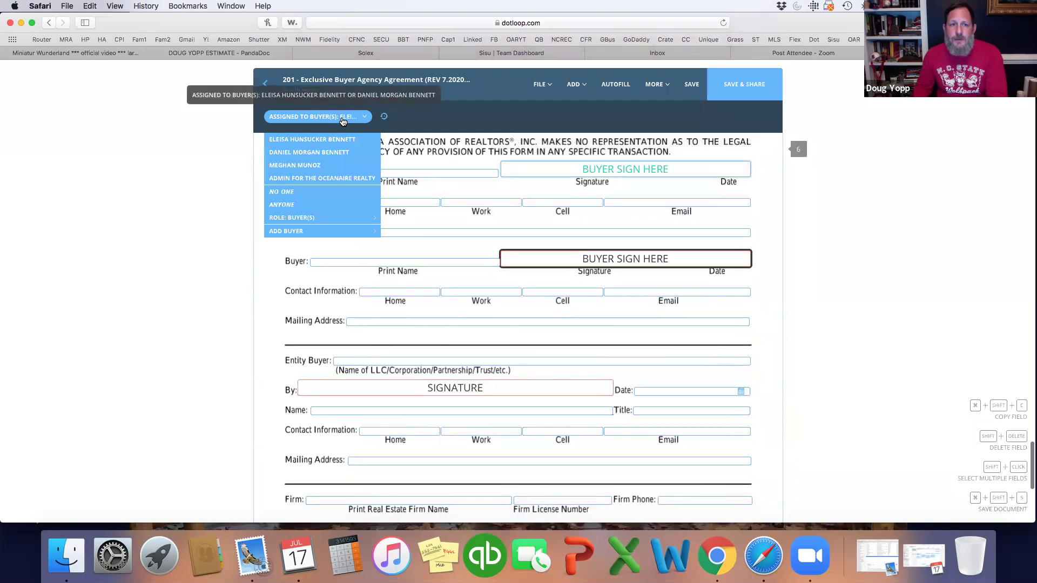
click(334, 138)
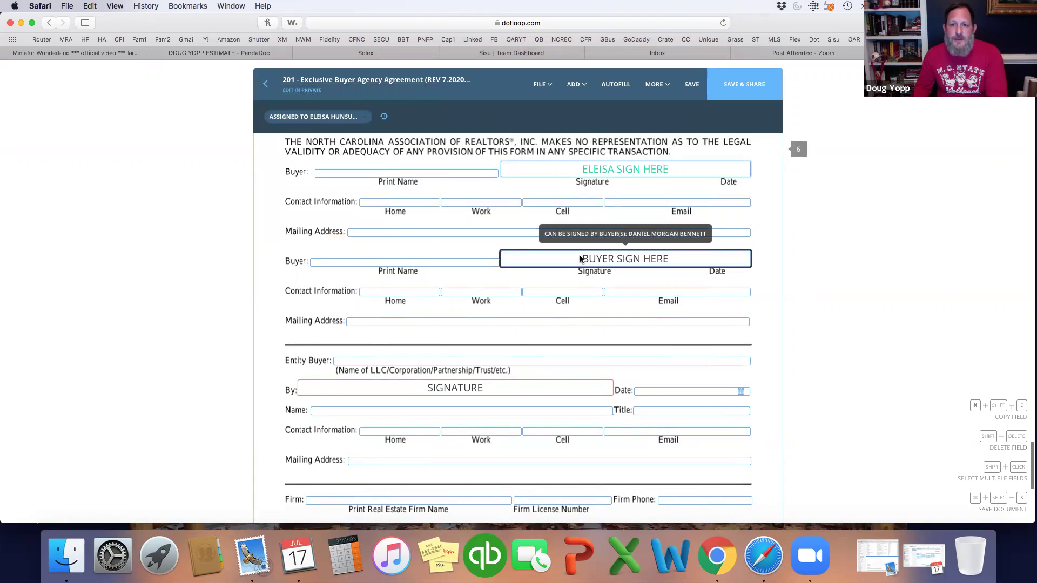
click(331, 114)
click(309, 152)
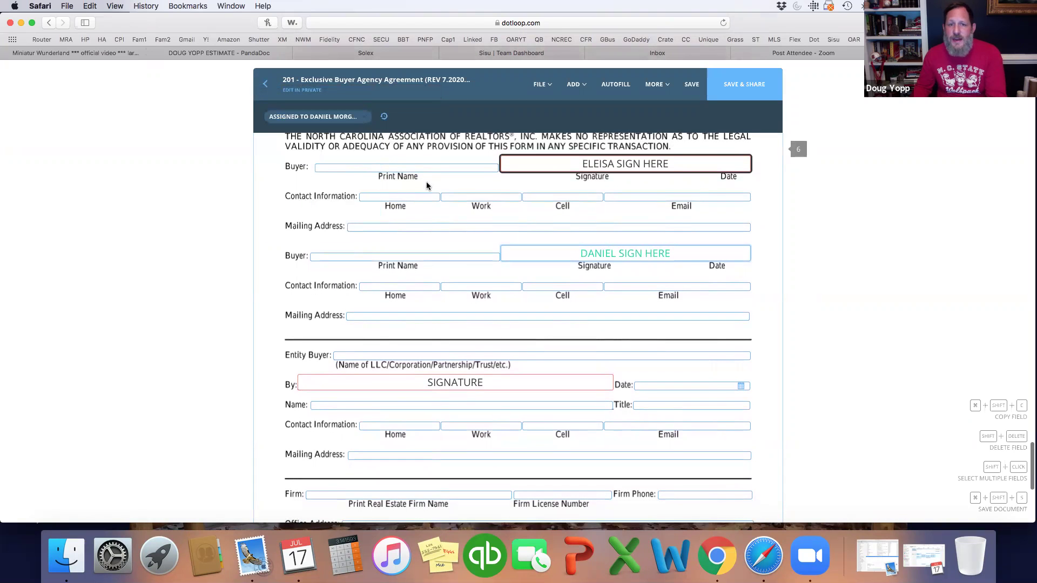
scroll(476, 243, down, 5)
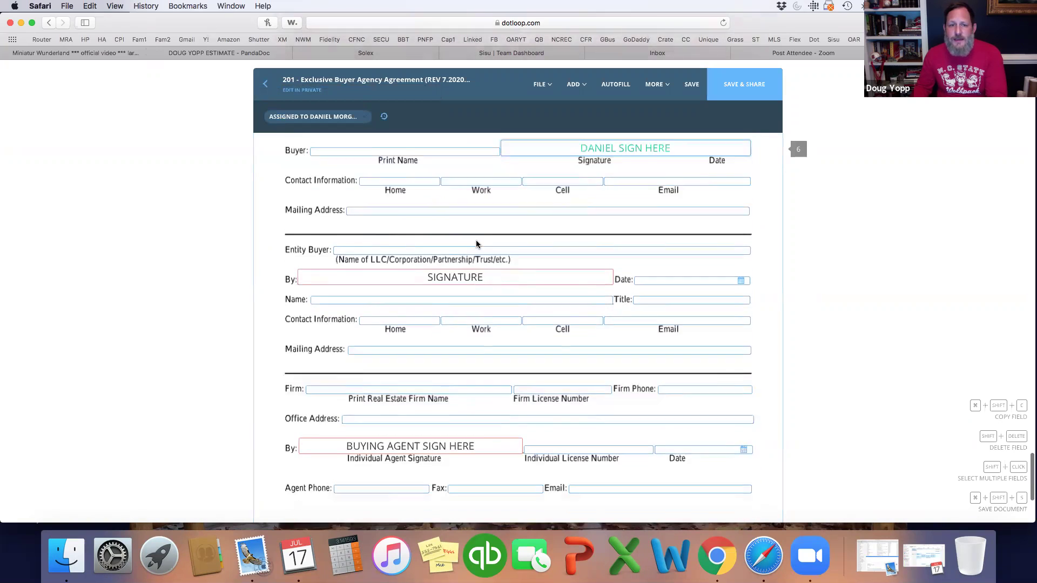
scroll(270, 208, up, 1)
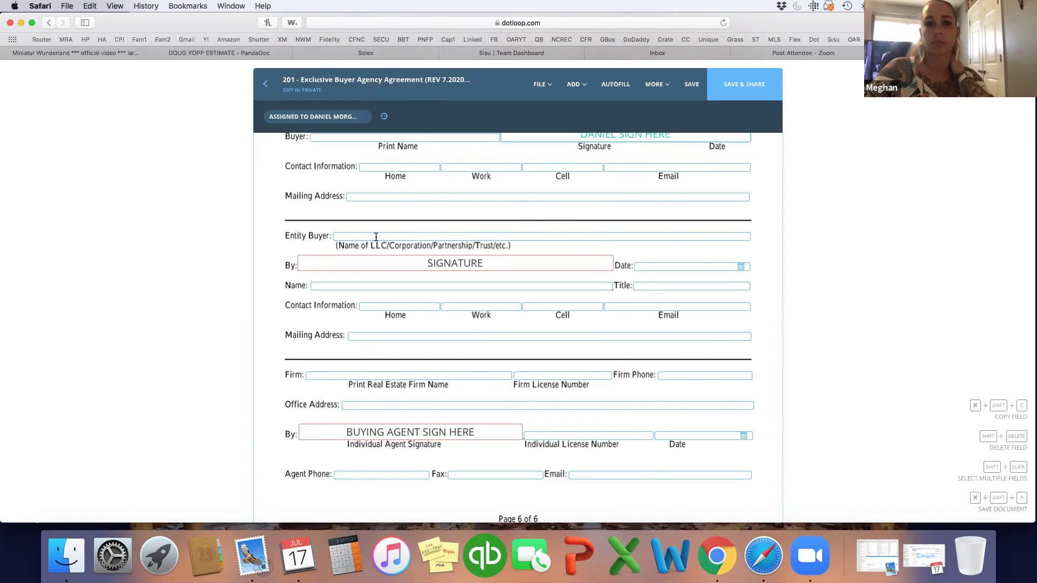
click(396, 264)
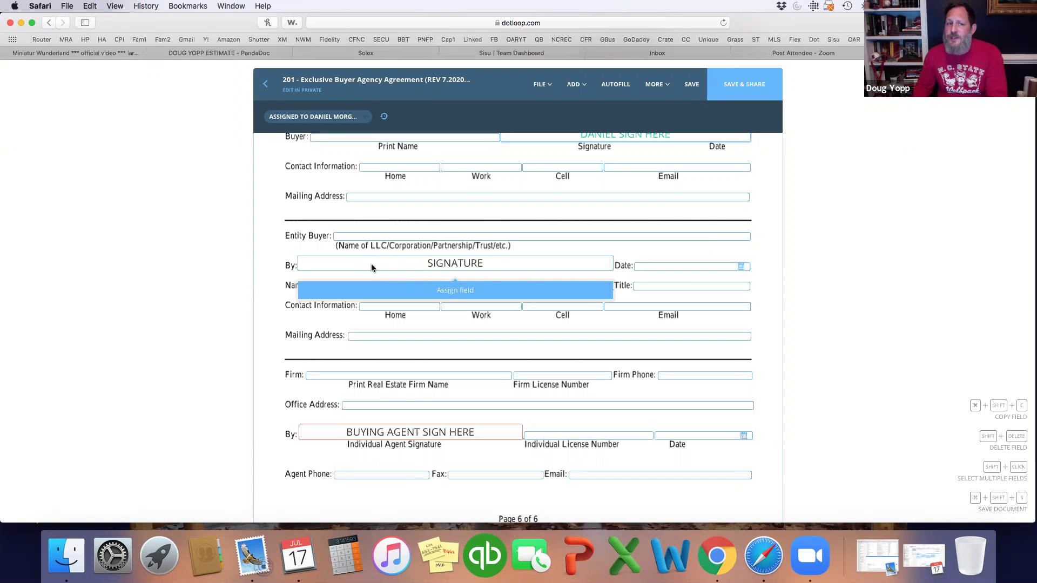
Step: Fill in the firm name 'The Oceanaire Realty' and office address '308 US HWY 1'
scroll(371, 261, down, 5)
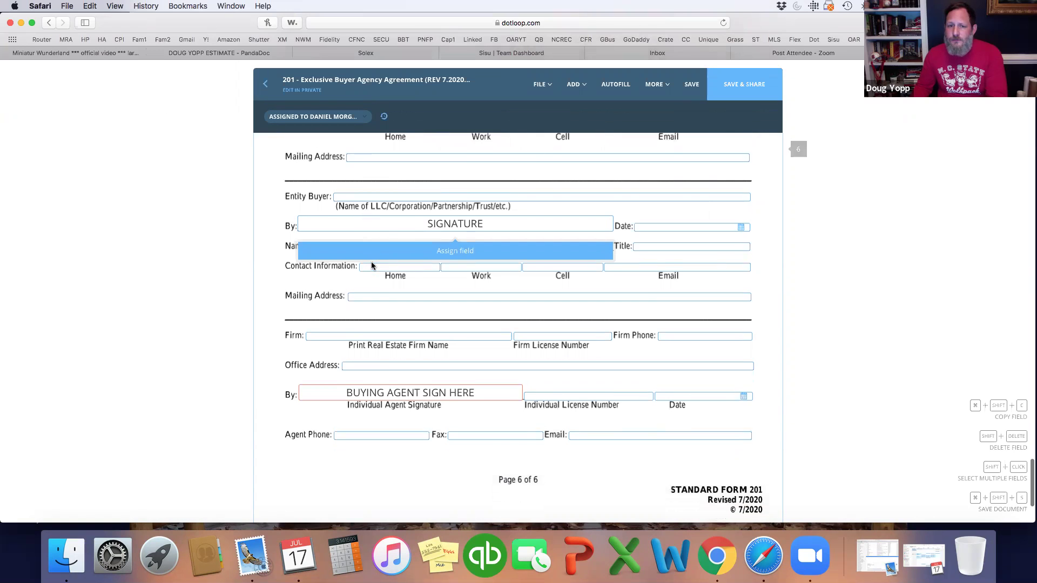
click(362, 255)
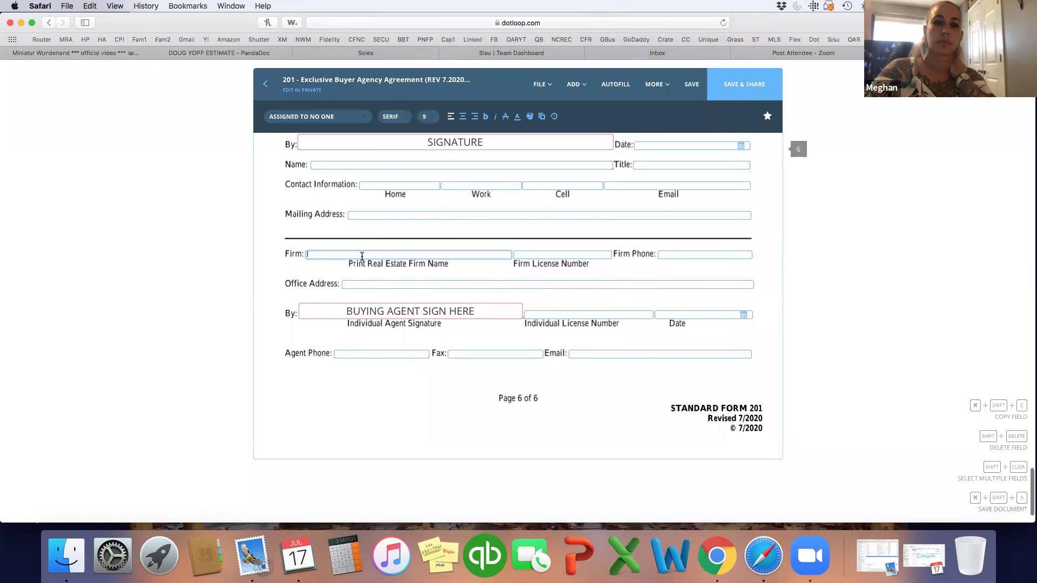
text(The Ocean)
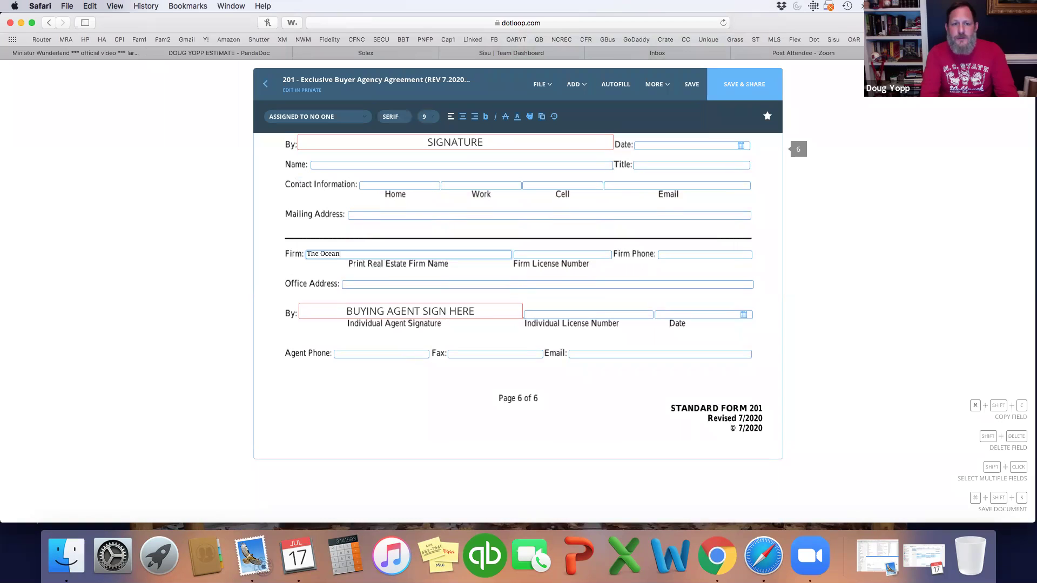
text(aire Realty)
key(Tab)
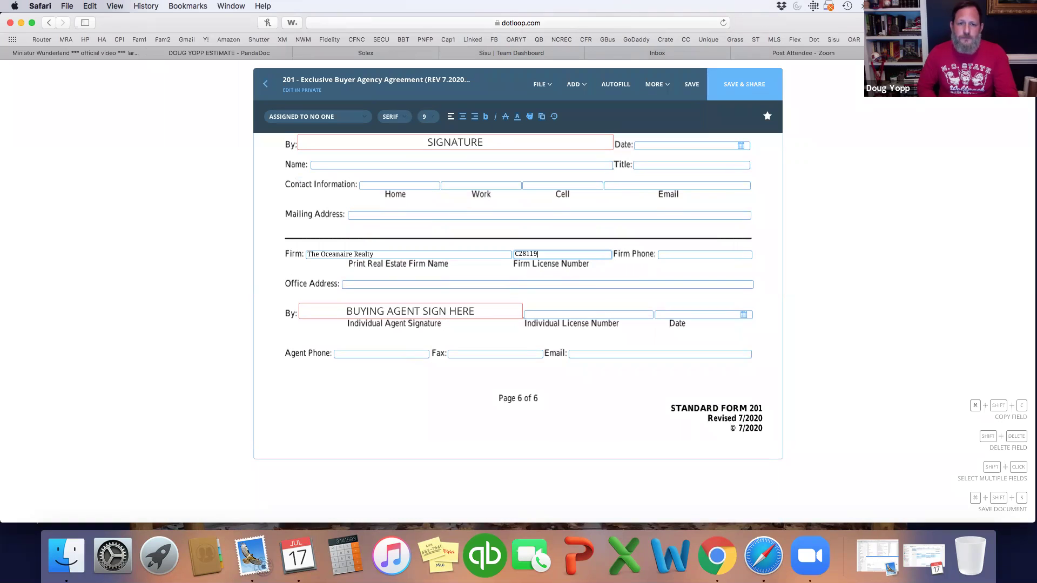
click(407, 285)
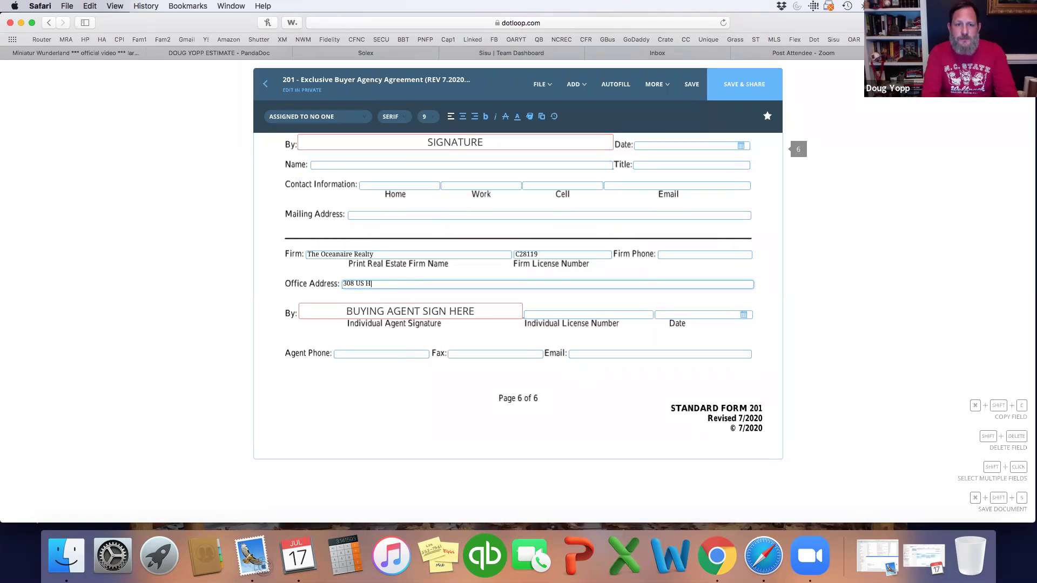
text(308 US HWY 17 Holly Ridge, NC 28445)
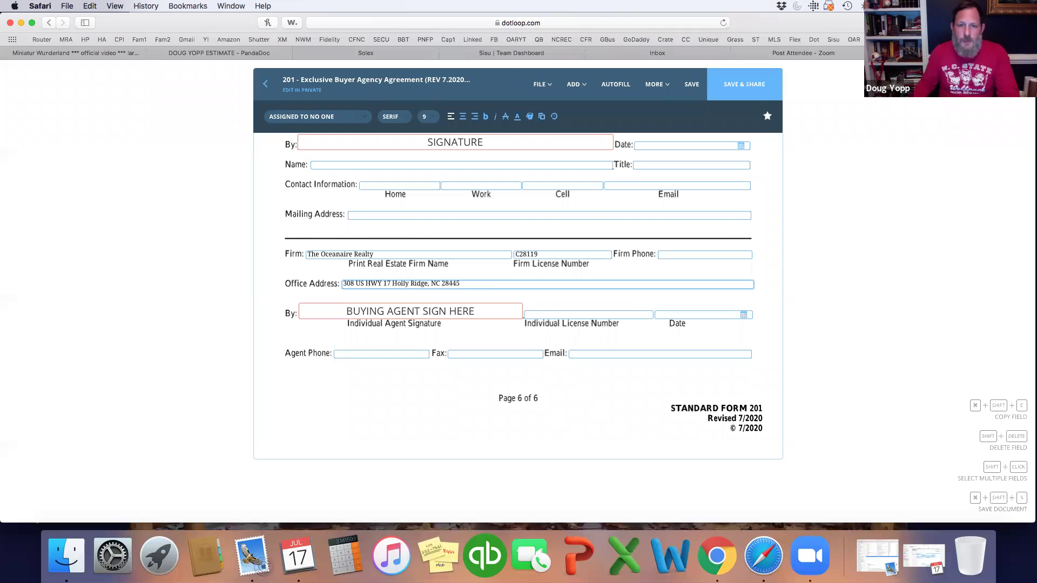
Step: Assign the agent signature field to the buying agent and begin entering her license number
click(419, 310)
click(313, 116)
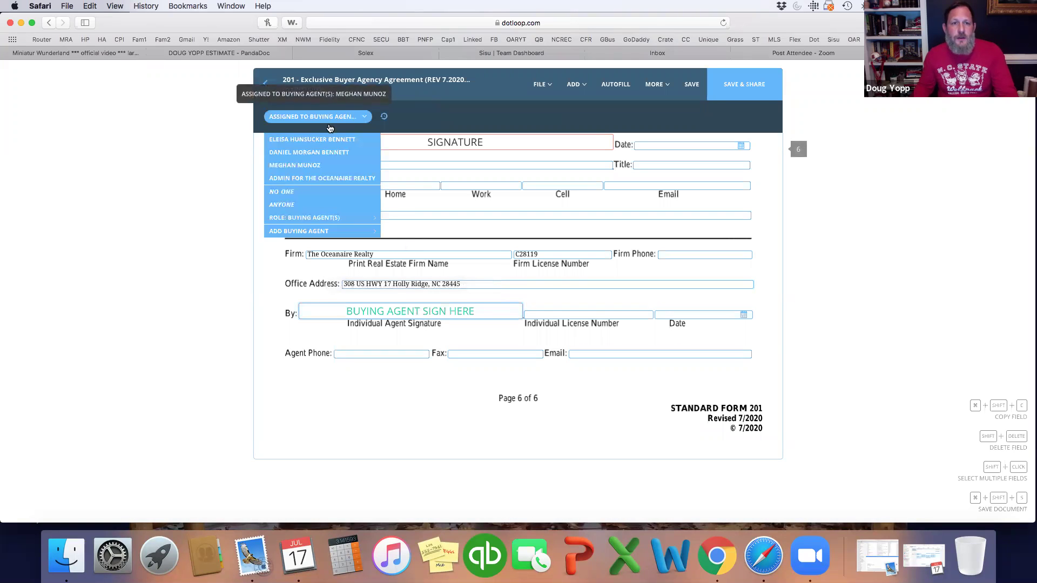
click(323, 166)
click(574, 314)
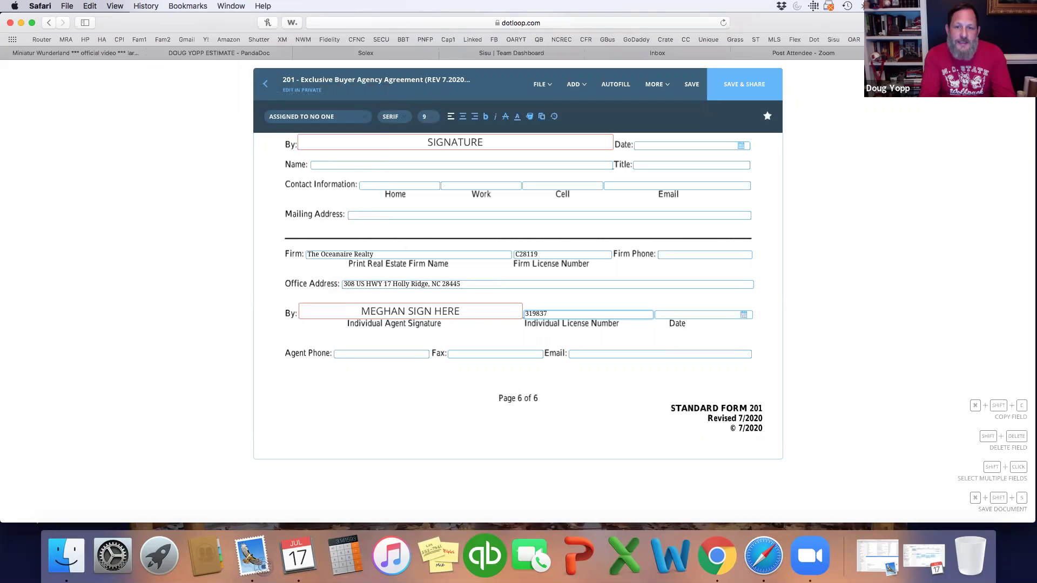
Step: Save the agreement, then share it with both buyers with Can Sign permission and confirm
click(690, 84)
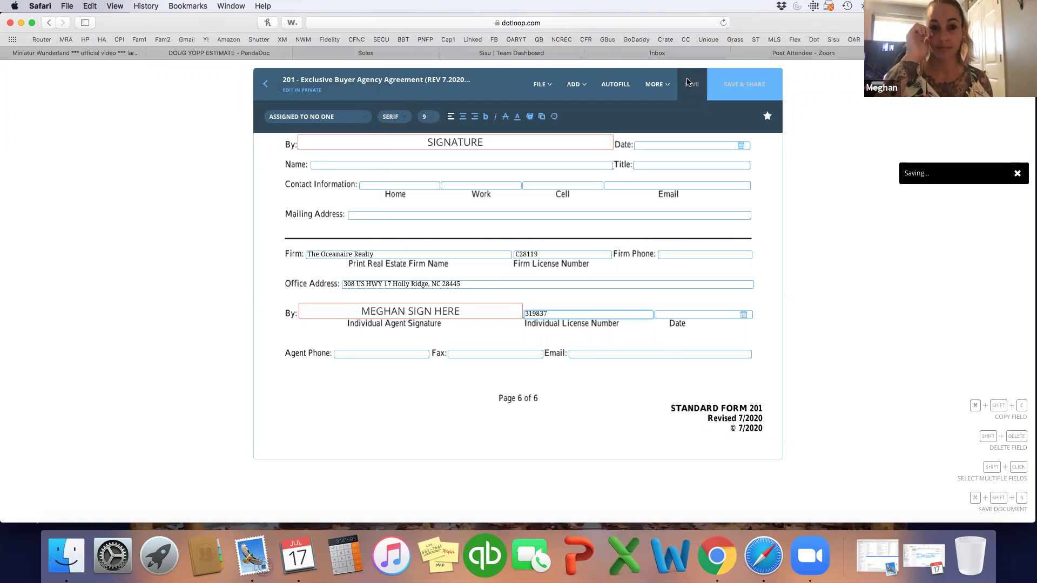
click(736, 90)
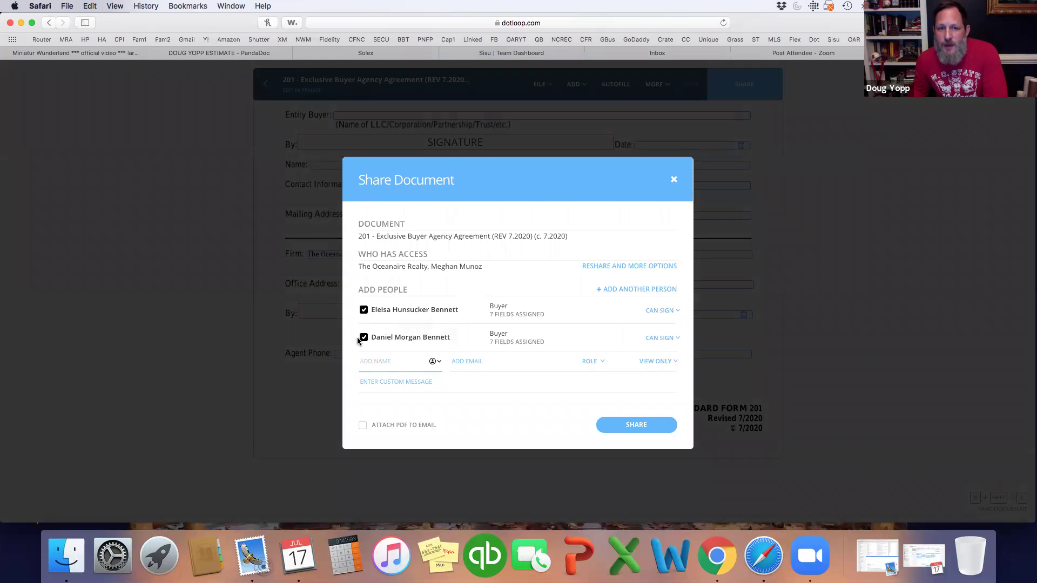
click(675, 312)
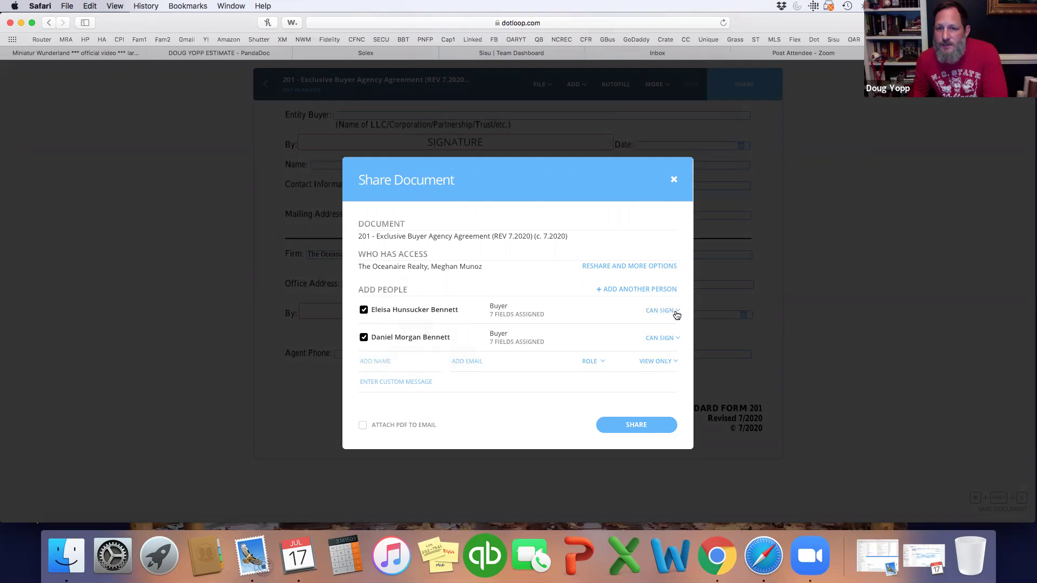
click(654, 336)
click(651, 426)
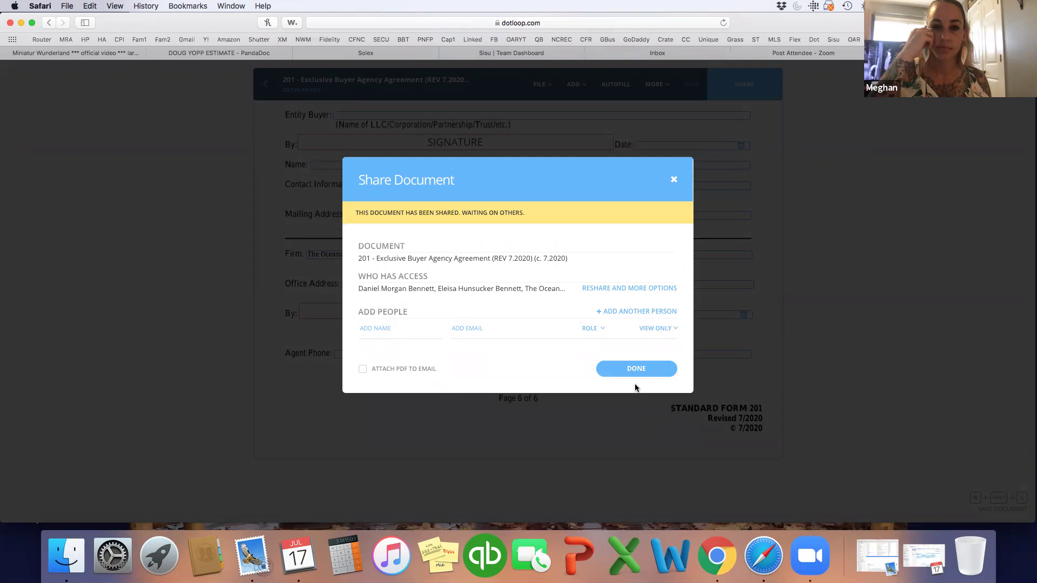
click(636, 369)
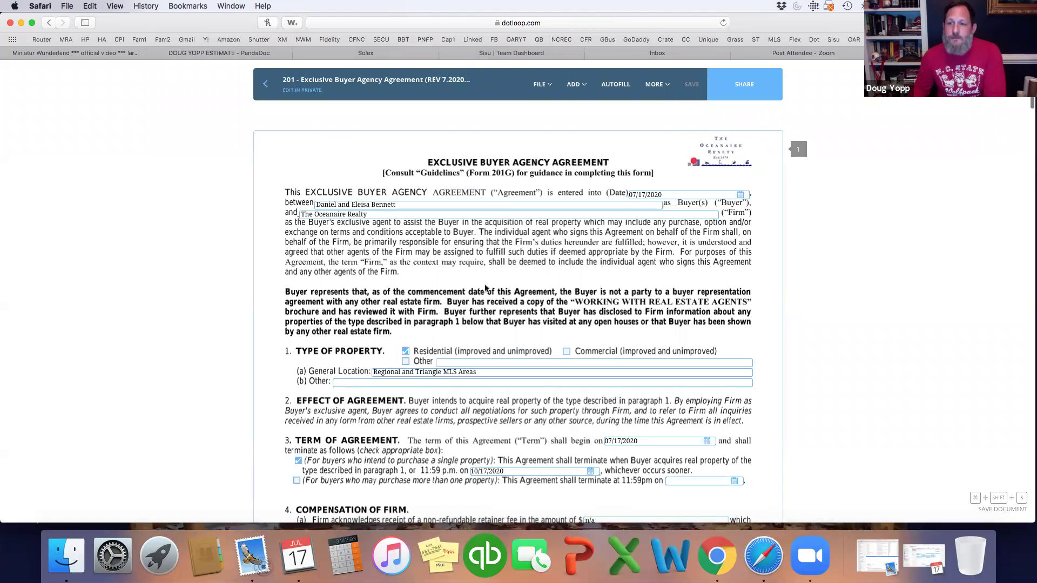
Step: Switch to Zoom, bring up End Meeting with Cmd+W, and open the Meeting menu
click(808, 571)
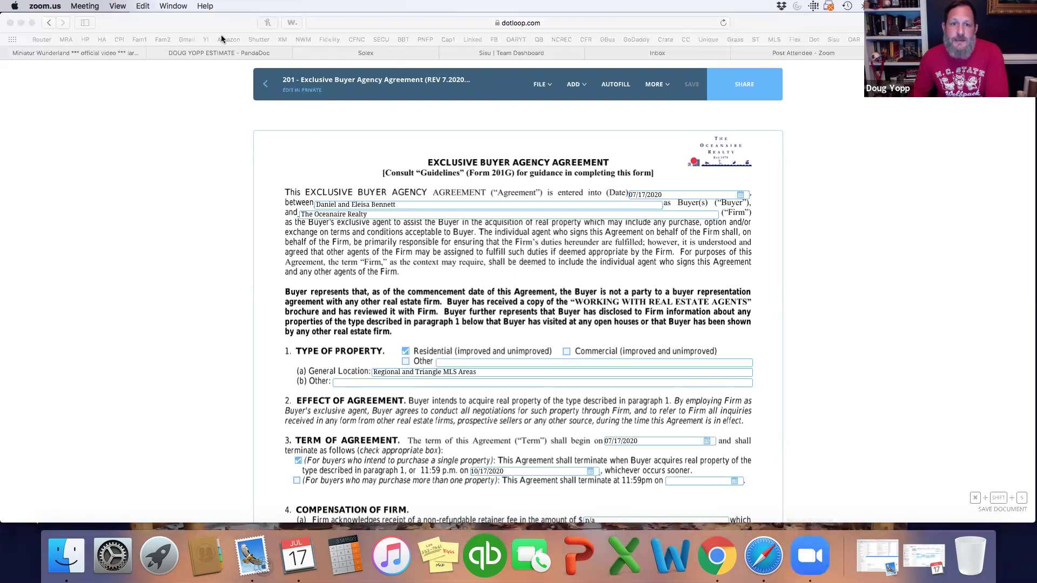
key(super+w)
click(85, 6)
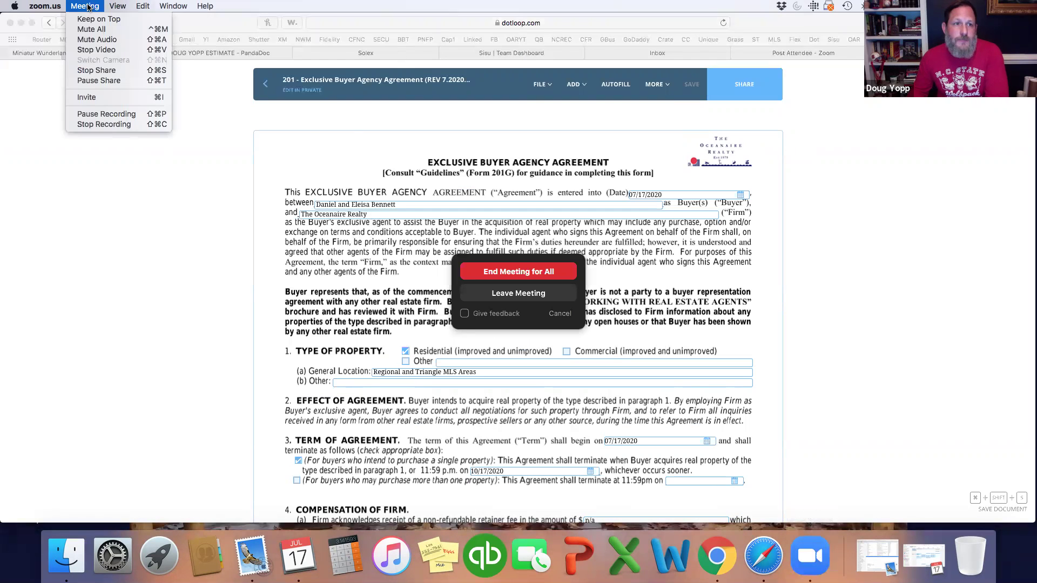